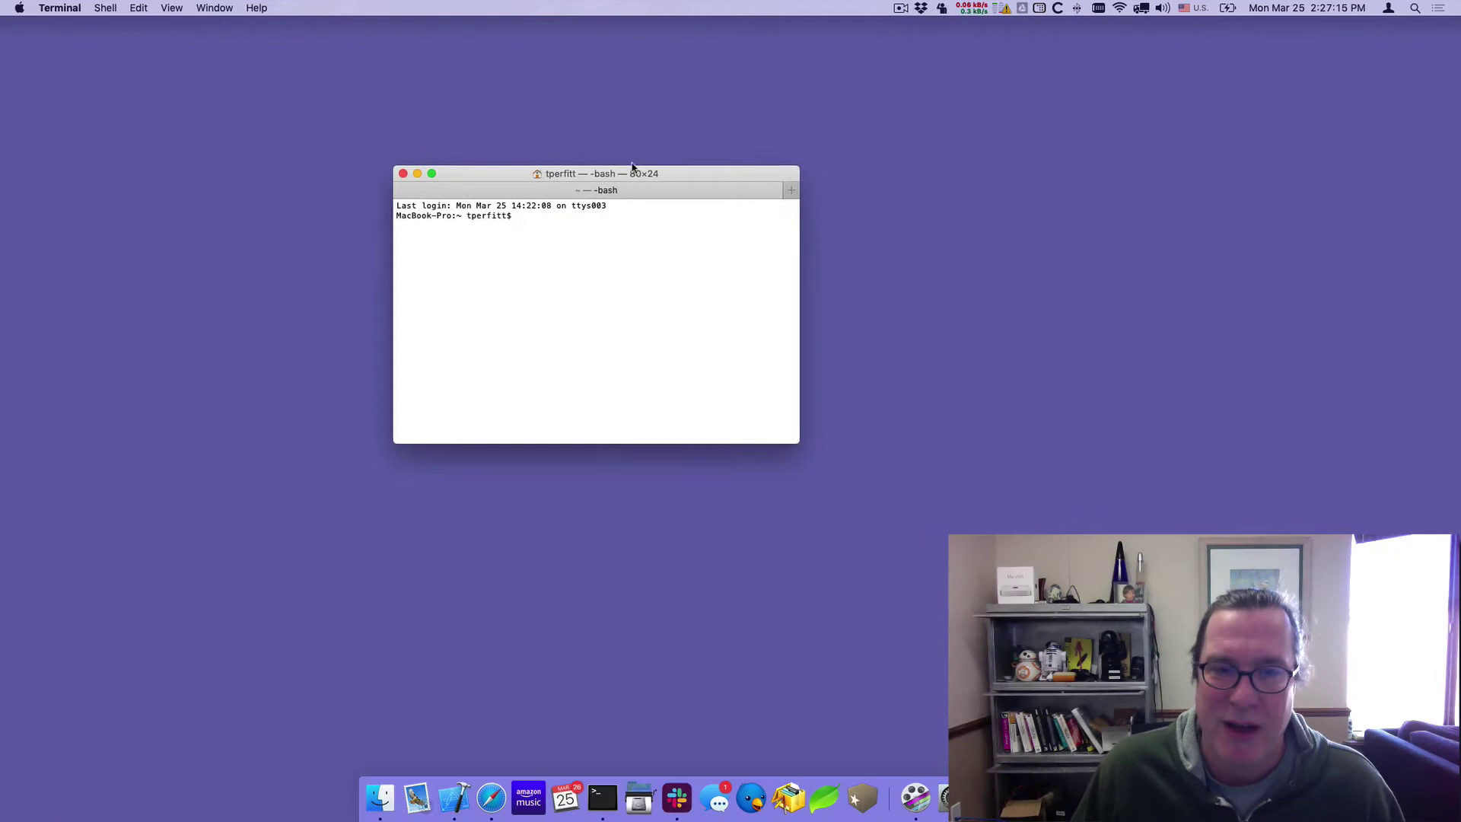
# - Open a Secure Shell remote connection to server C07JCSDPDWYL as the admin user
pyautogui.click(139, 7)
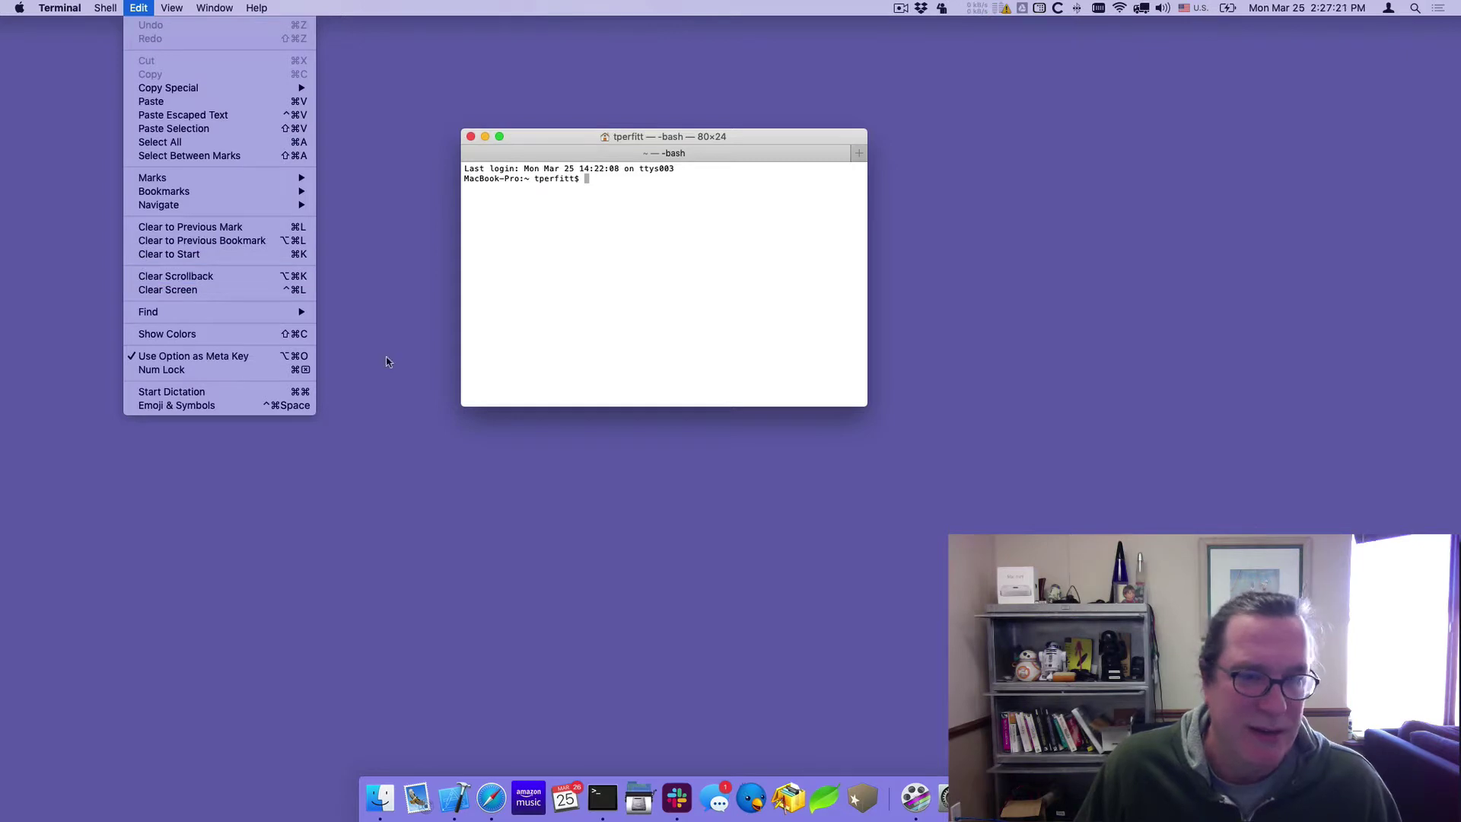
pyautogui.press('super+shift+k')
pyautogui.click(510, 129)
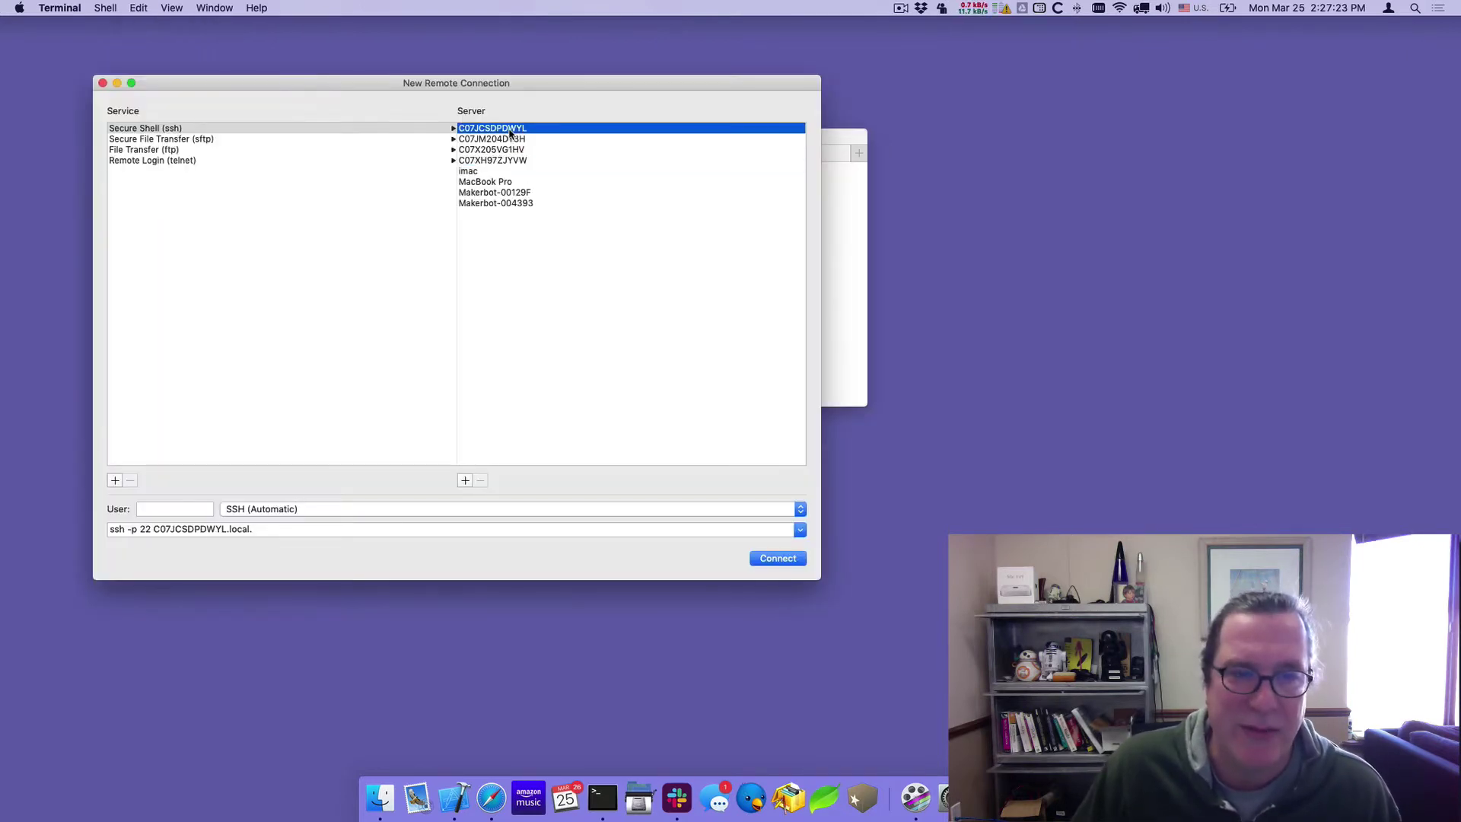
pyautogui.click(507, 140)
pyautogui.click(505, 150)
pyautogui.click(502, 160)
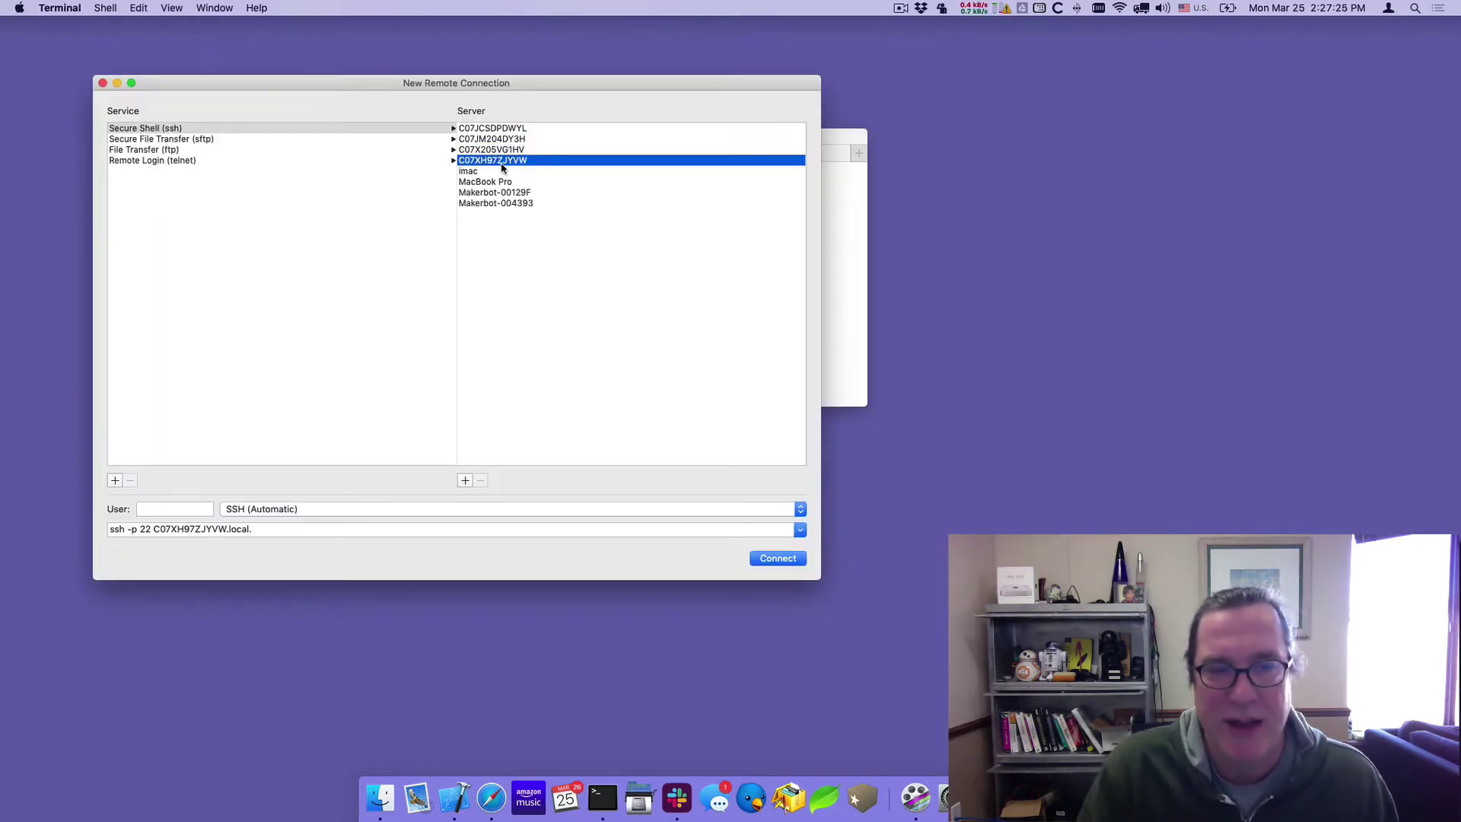
pyautogui.click(490, 130)
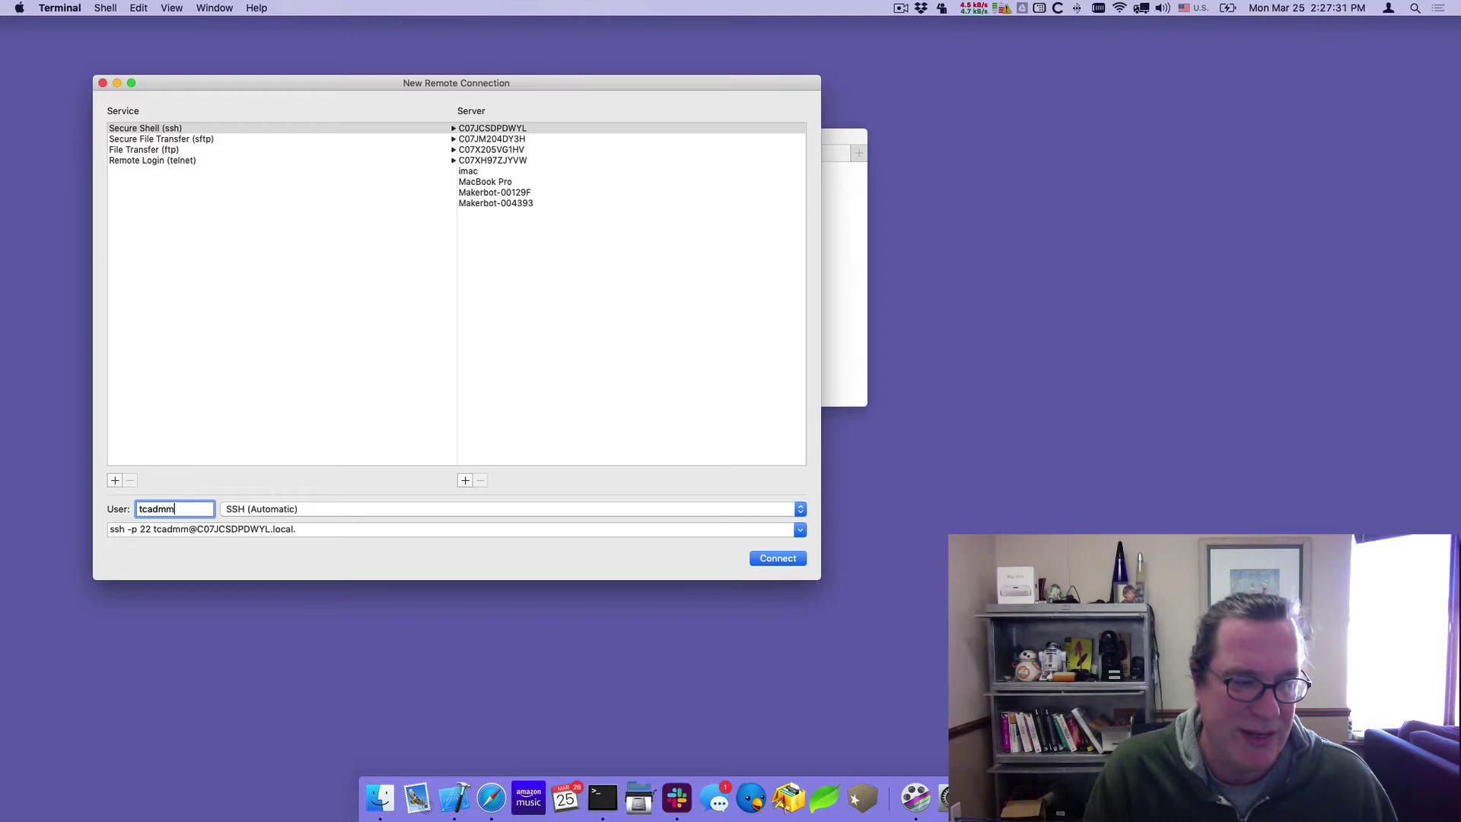
pyautogui.press('Return')
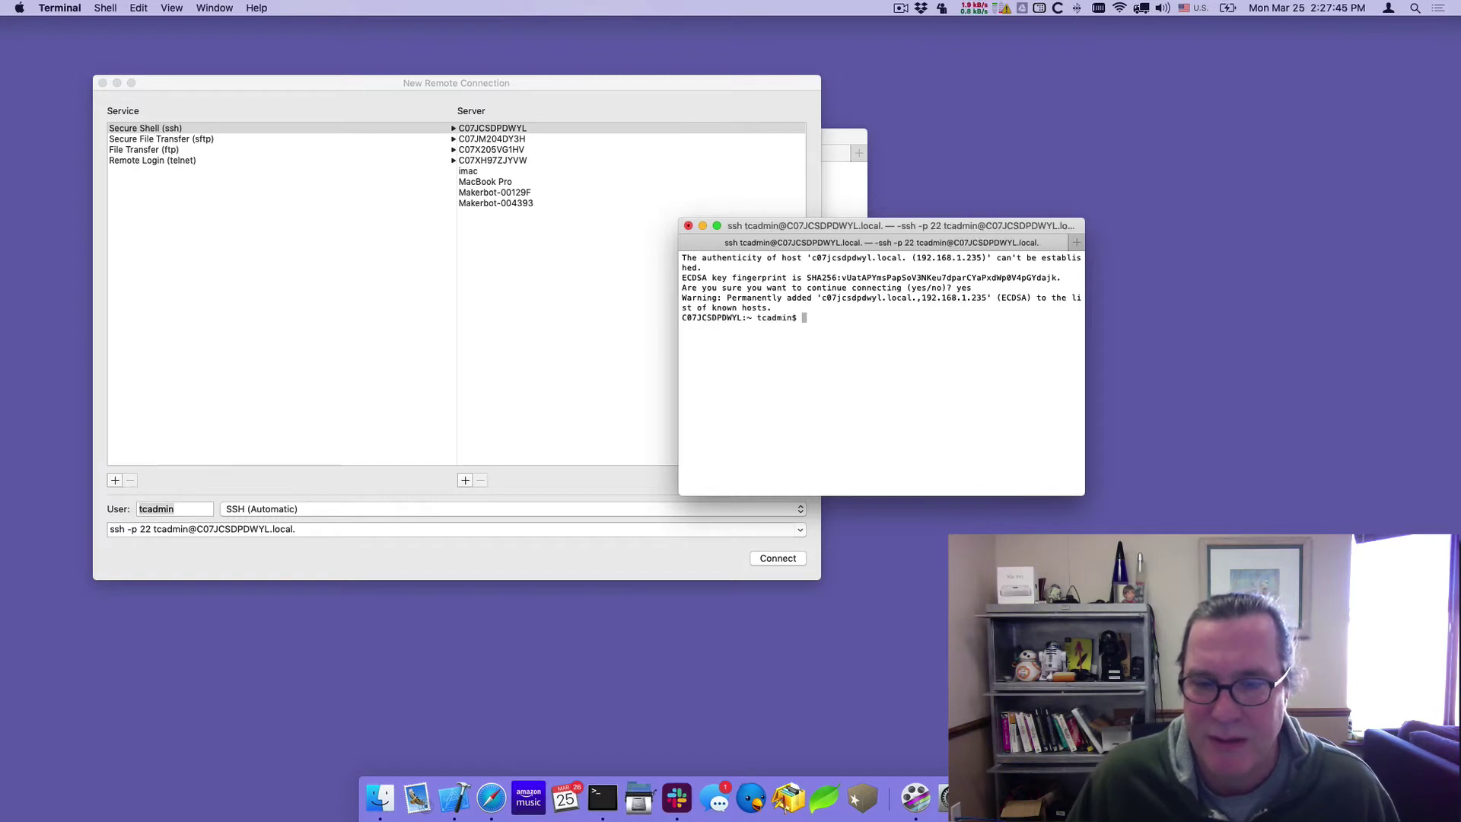
# - Terminate the ssh session, close the remote connection window, and move the bash window up-left
pyautogui.press('super+w')
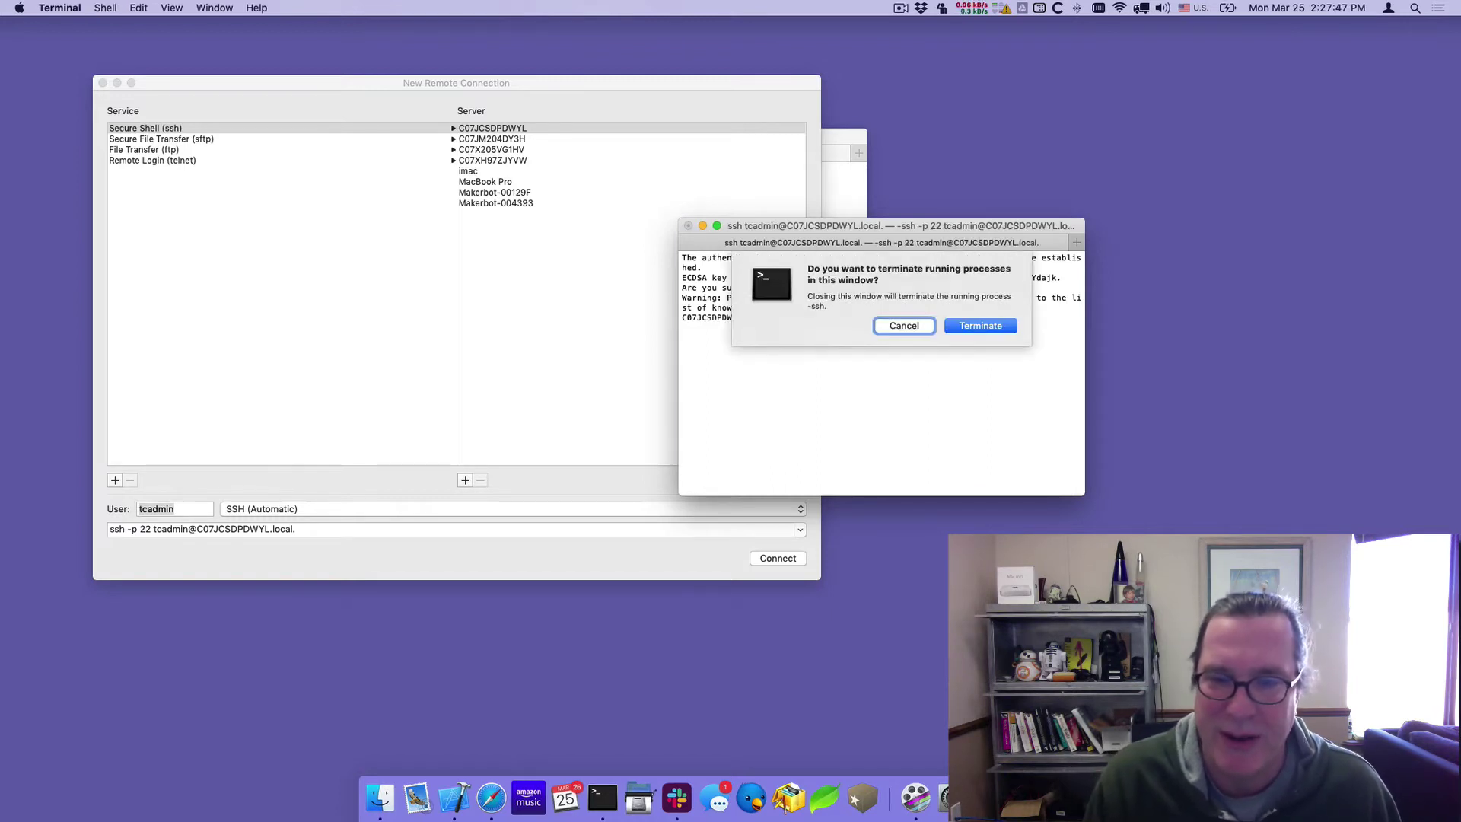
pyautogui.press('Return')
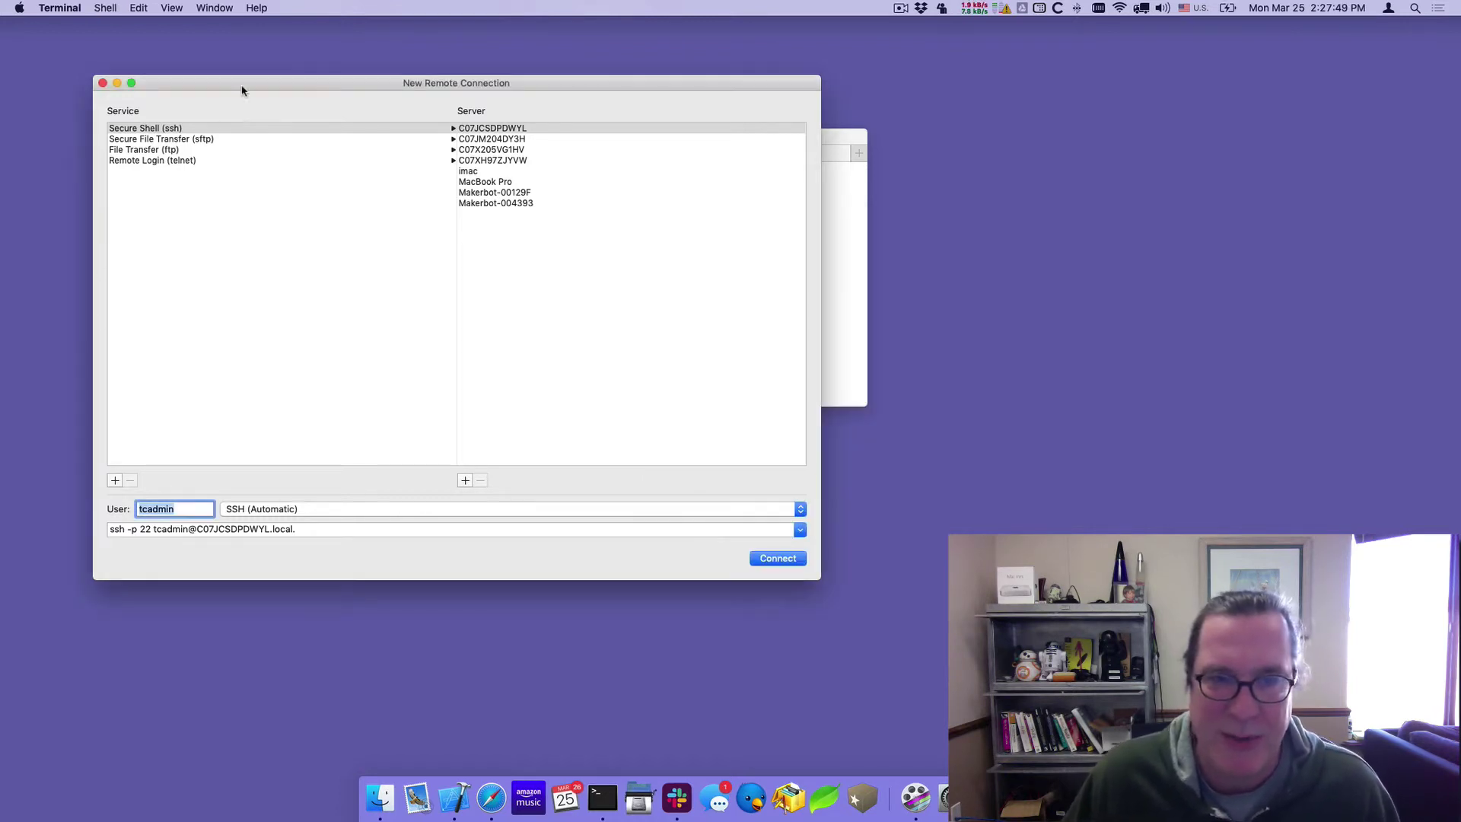
pyautogui.press('super+w')
pyautogui.moveTo(543, 150); pyautogui.dragTo(463, 120)
# - Enlarge the Terminal window and font, then print refreshall.sh with cat
pyautogui.moveTo(779, 378); pyautogui.dragTo(981, 607)
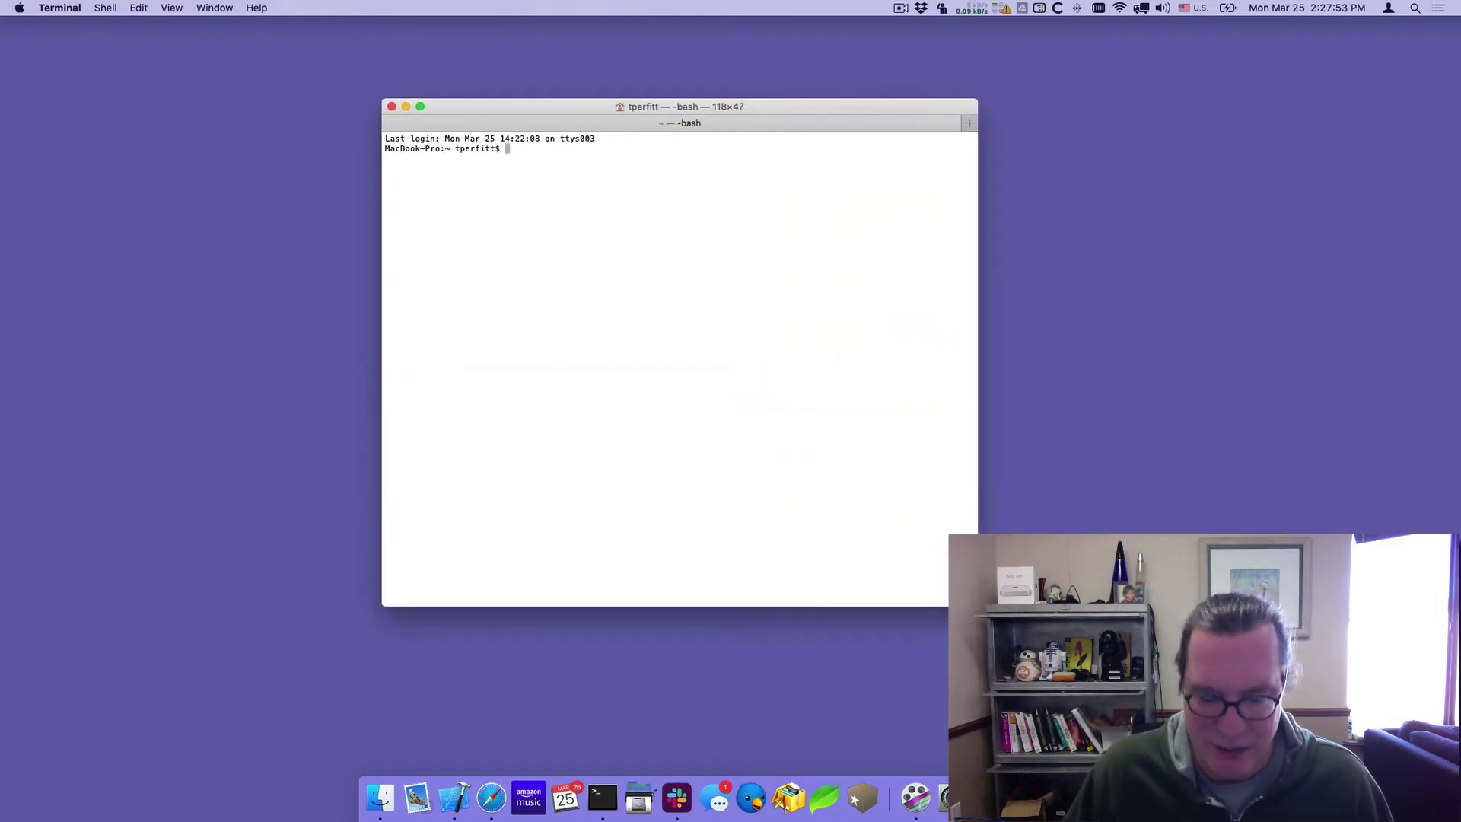
pyautogui.press('super+plus')
pyautogui.press('super+plus')
pyautogui.press('super+plus')
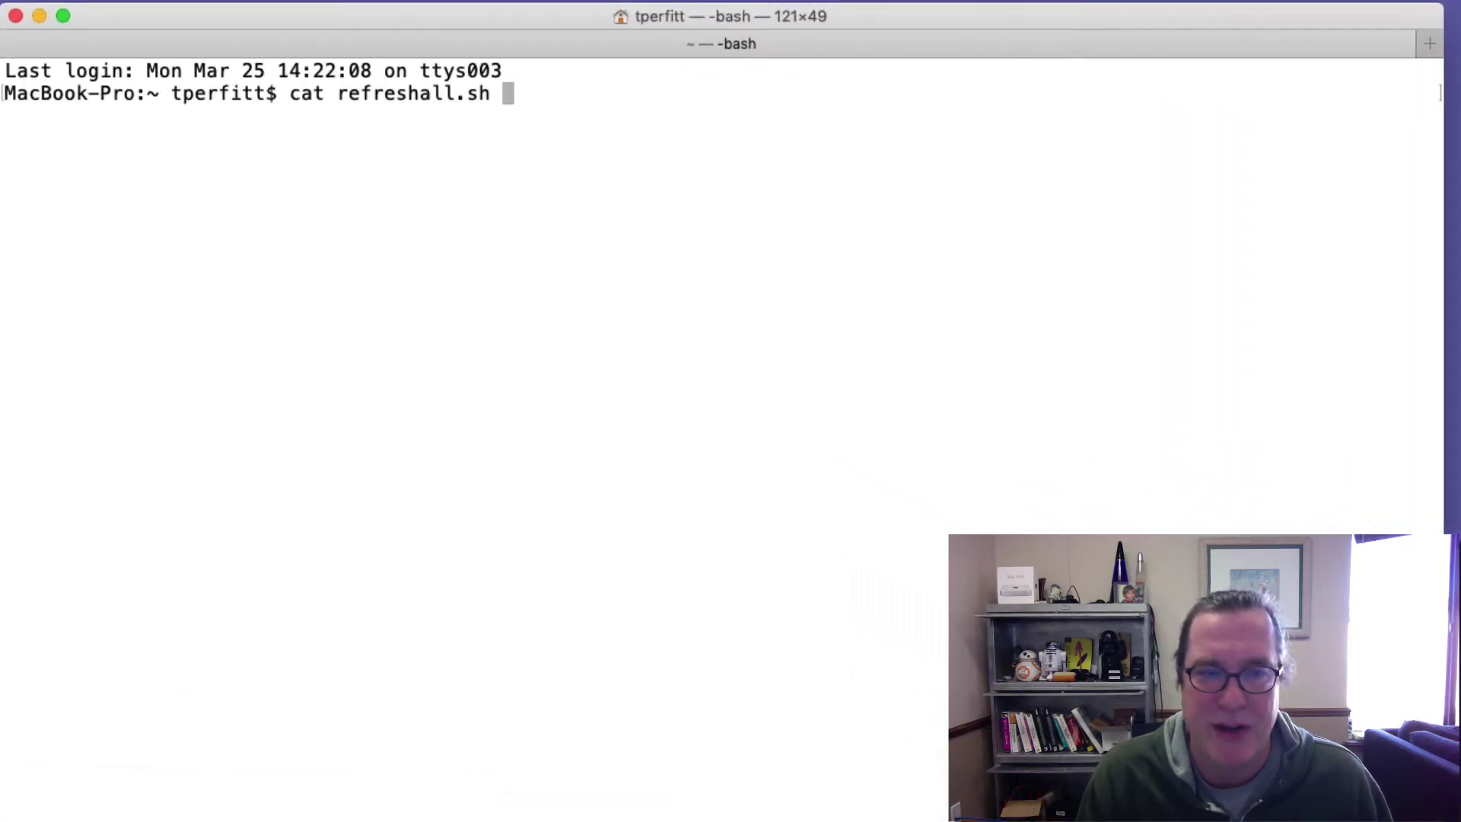
pyautogui.press('Return')
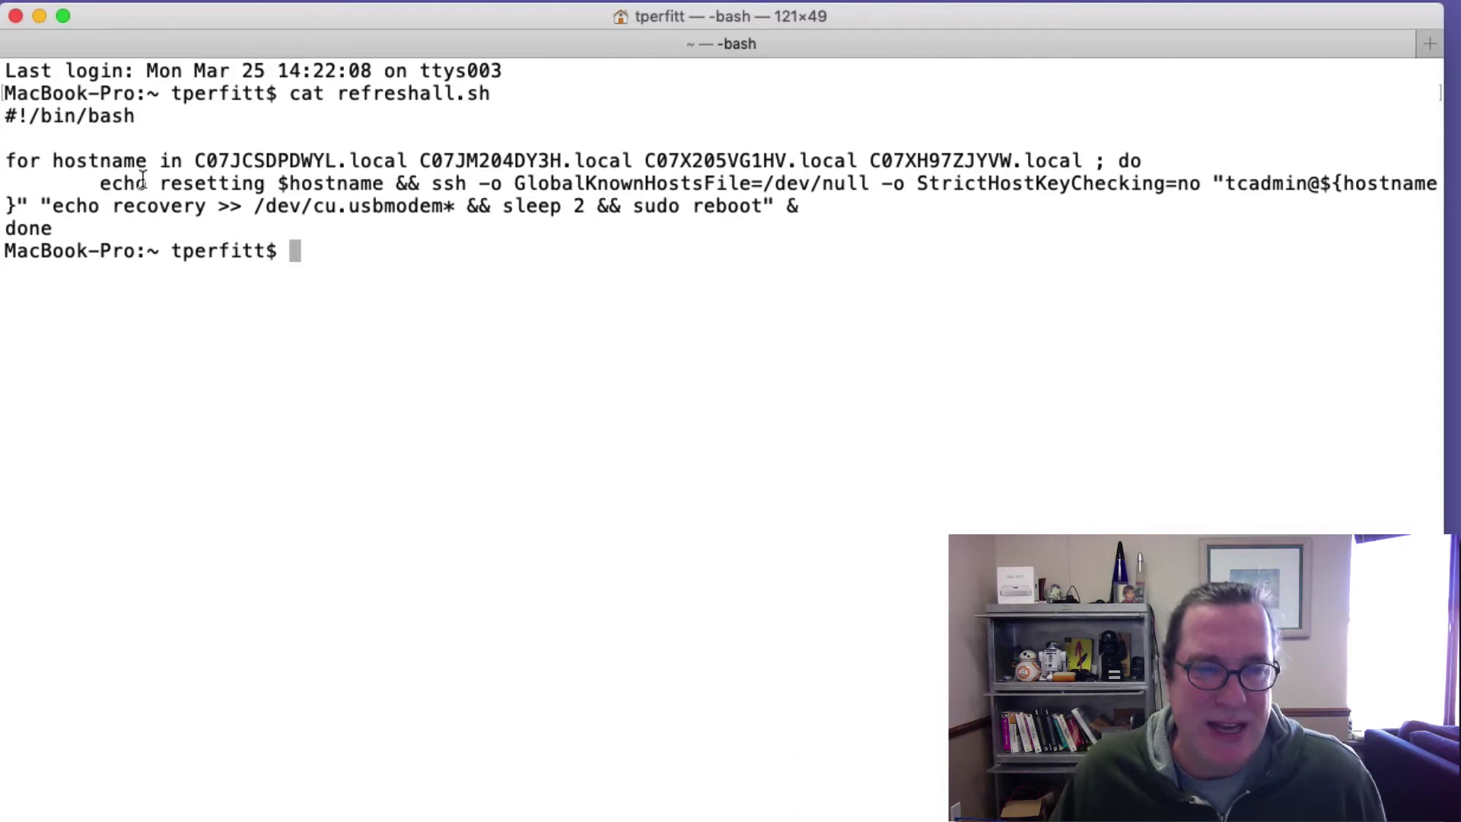
# - Highlight hosts C07JM204DY3H.local and C07X205VG1HV.local and the recovery-and-reboot command in the script
pyautogui.doubleClick(475, 158)
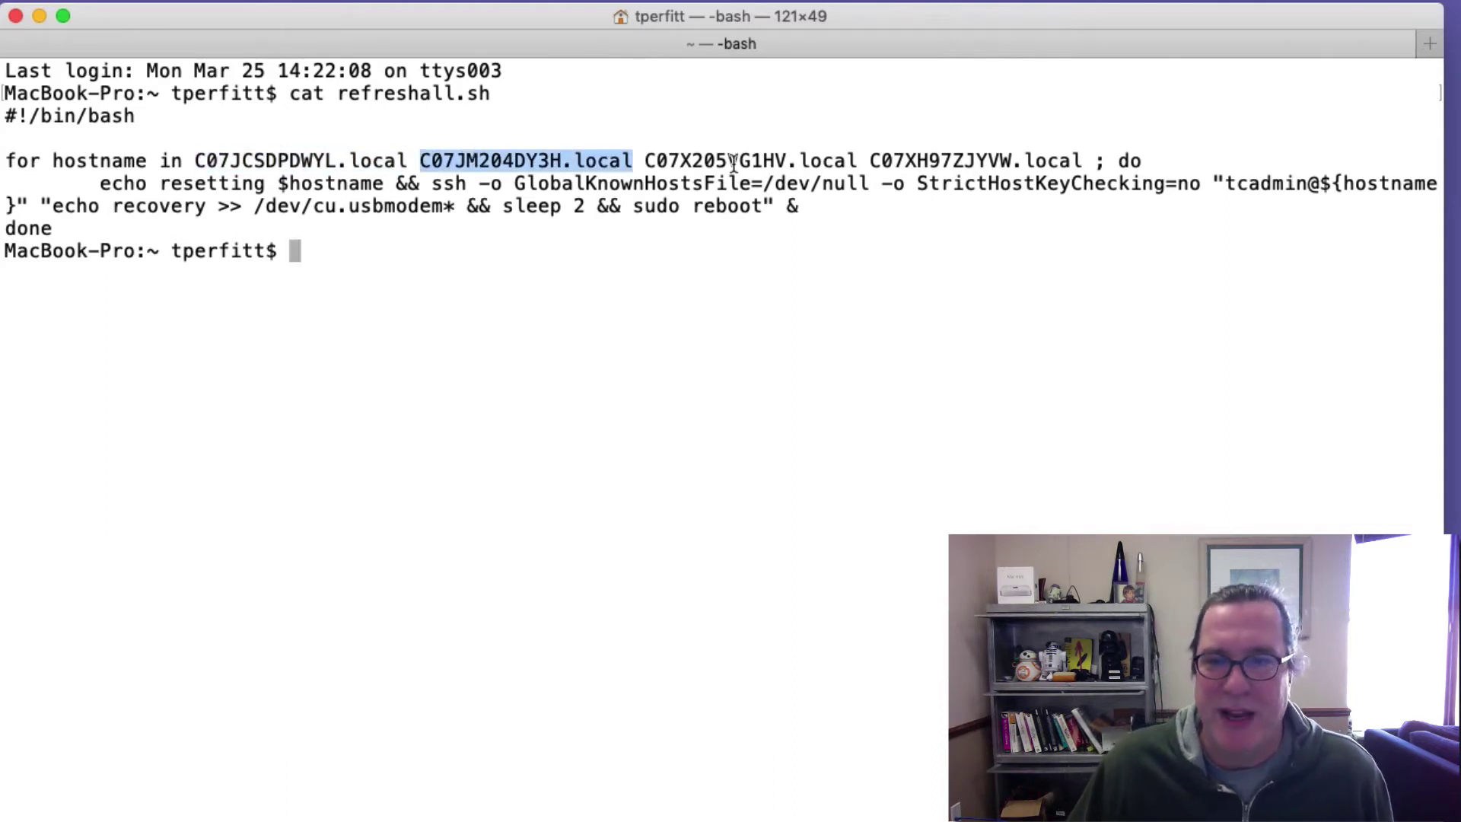
pyautogui.doubleClick(737, 164)
pyautogui.click(925, 161)
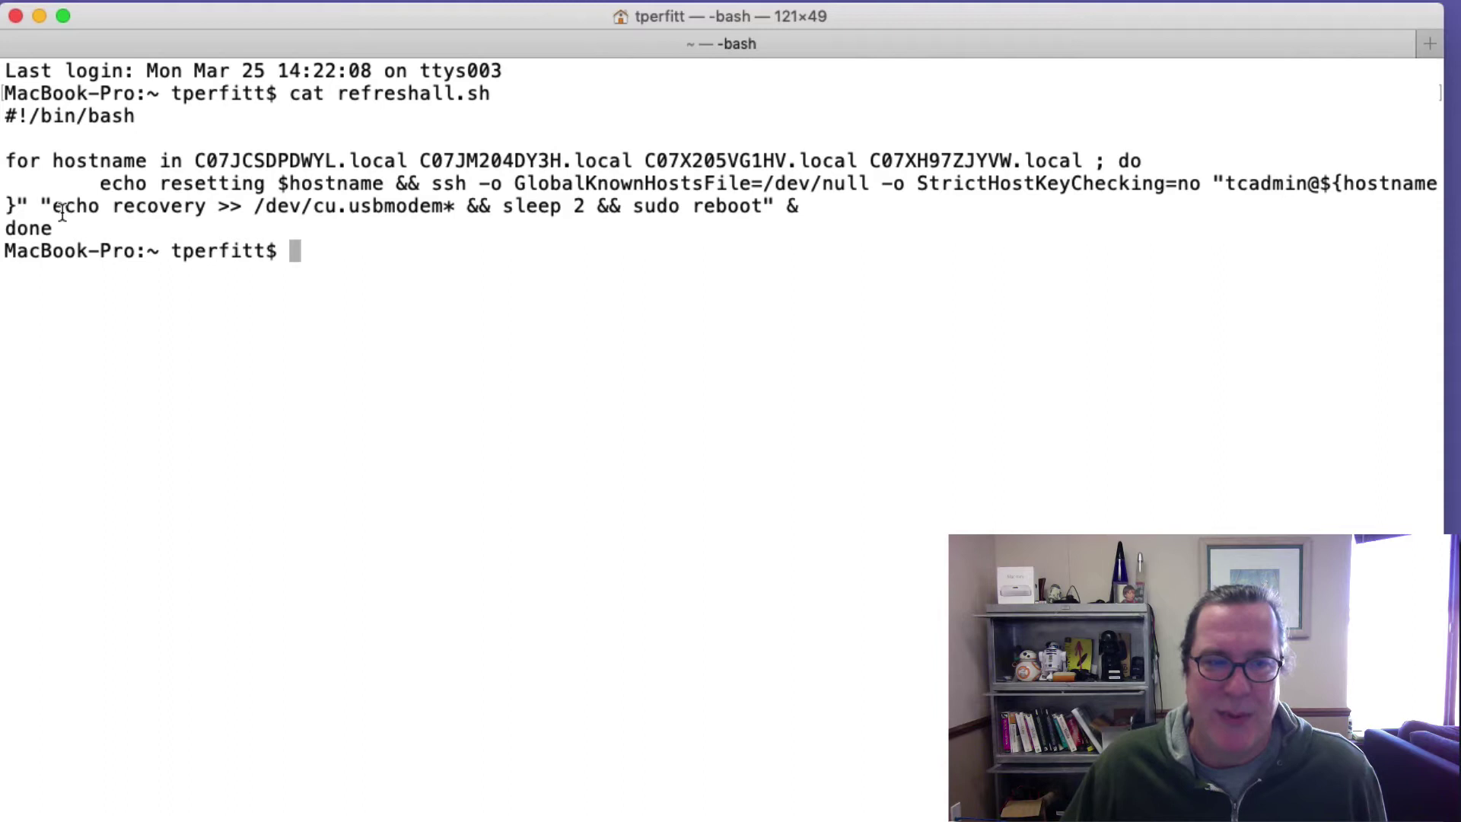
pyautogui.moveTo(55, 210); pyautogui.dragTo(782, 211)
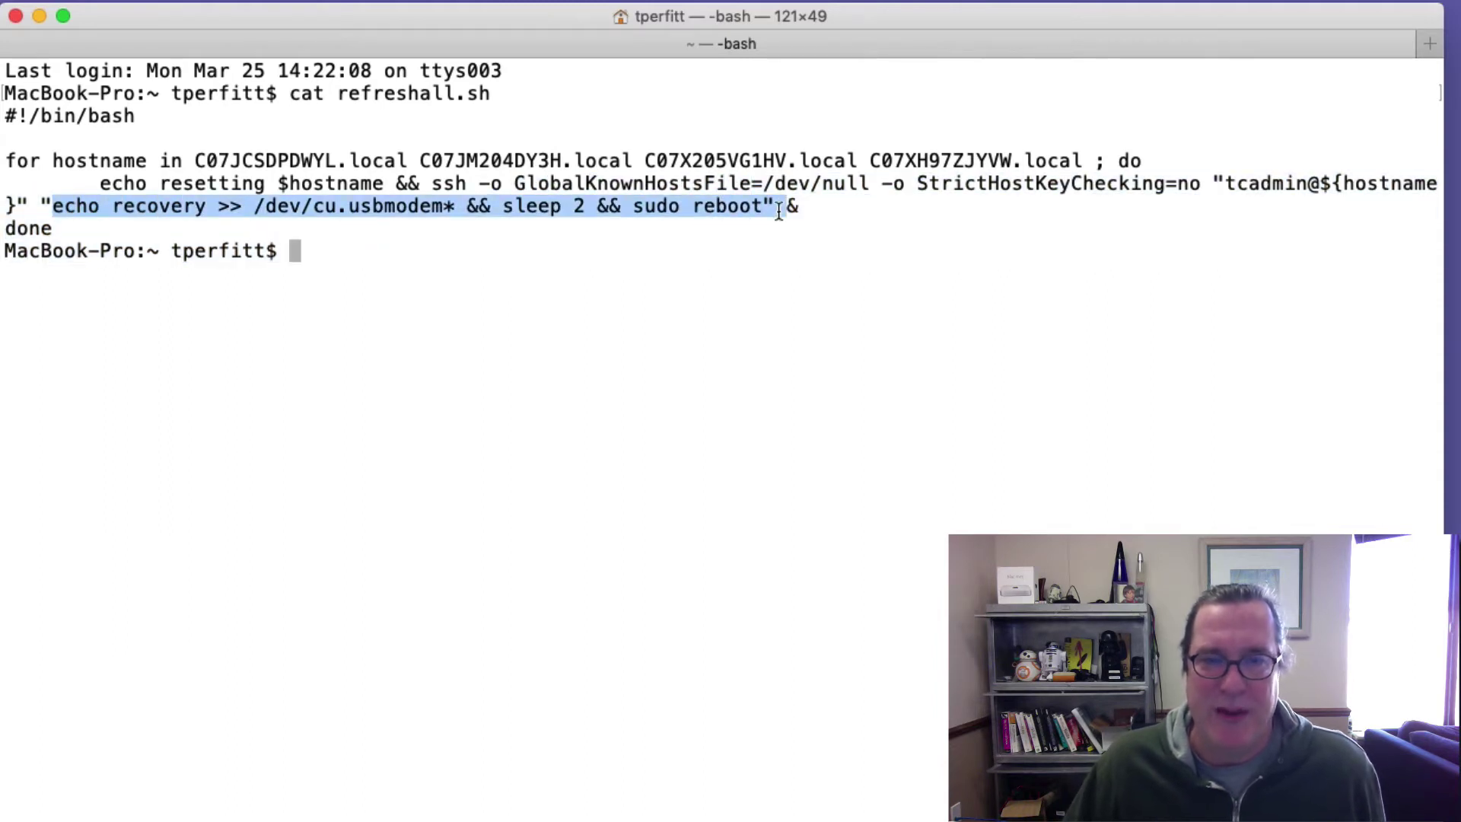
pyautogui.click(659, 335)
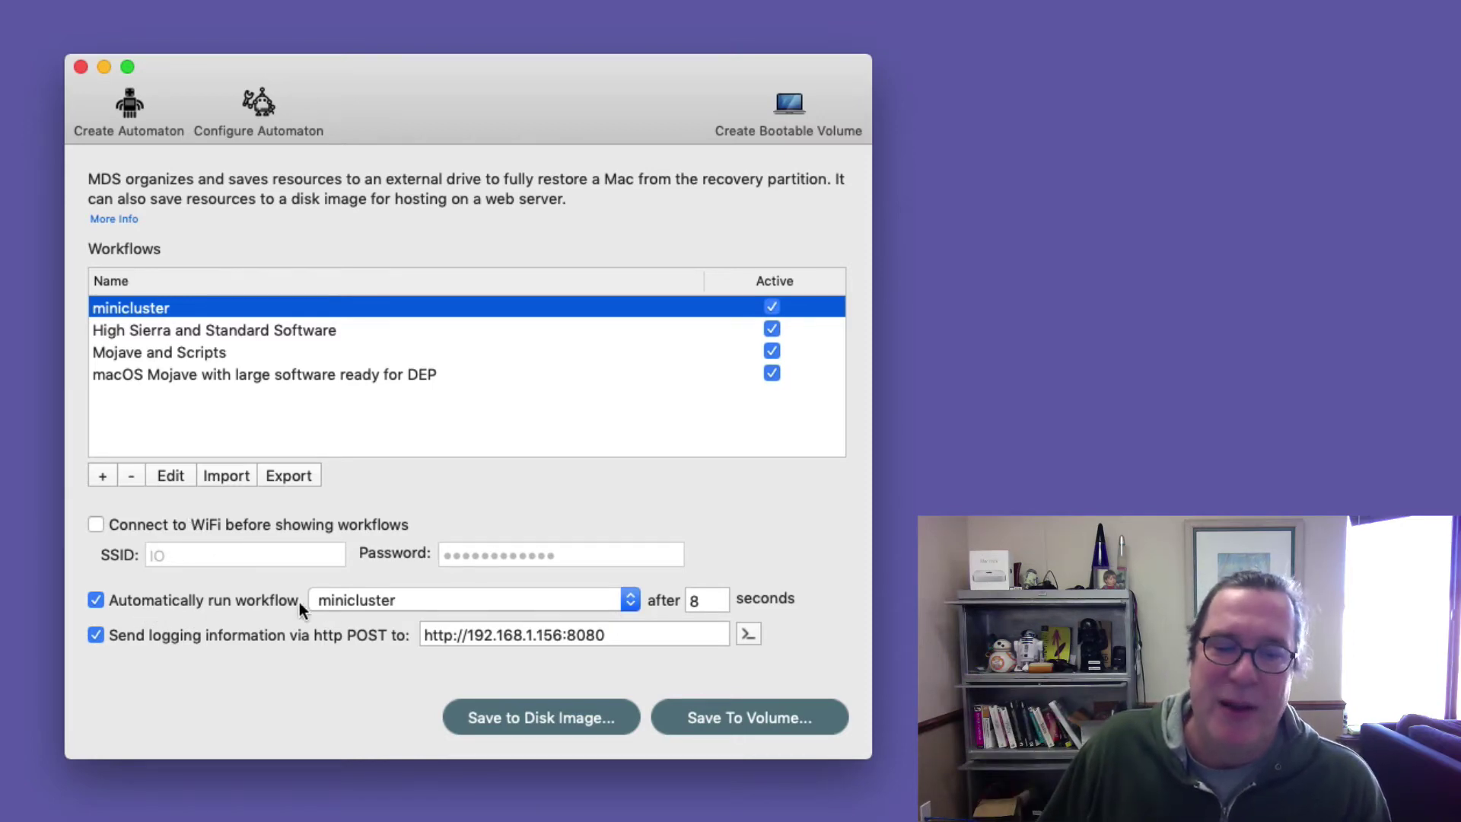
# - Keep minicluster as auto-run workflow, start the log viewer on port 8080, then close the Log window
pyautogui.click(381, 595)
pyautogui.click(384, 582)
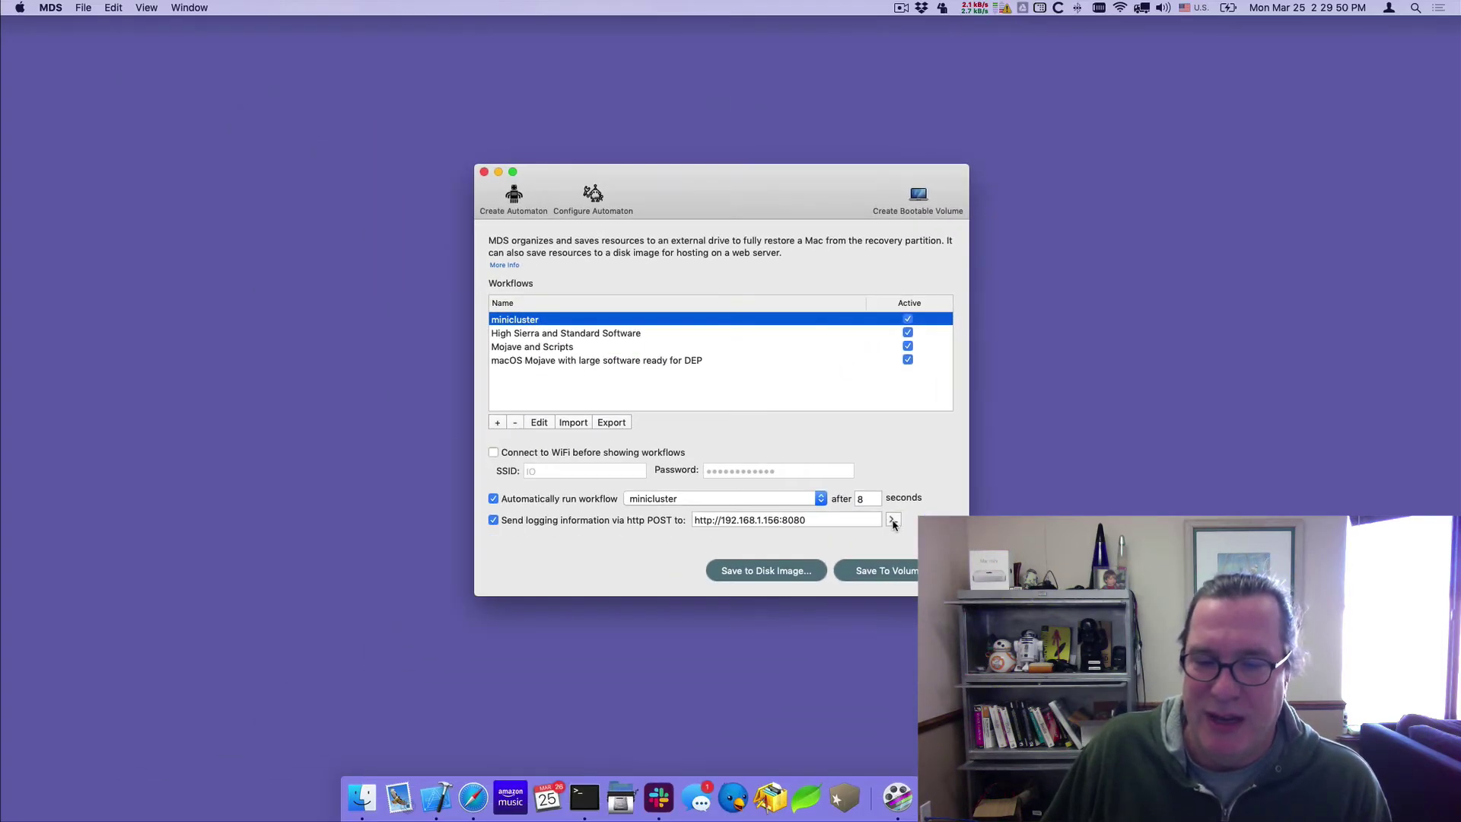
pyautogui.click(893, 520)
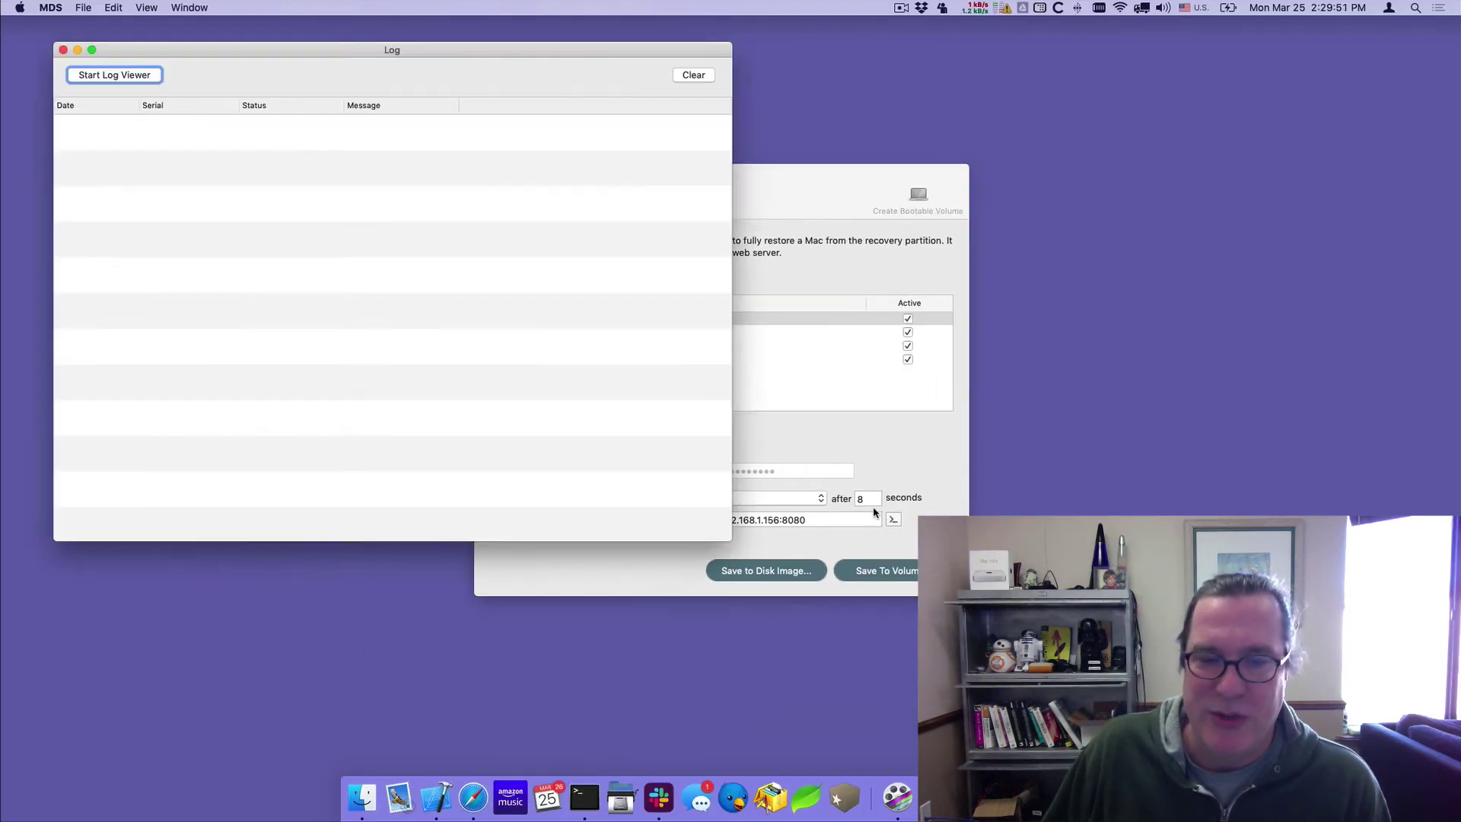
pyautogui.click(138, 73)
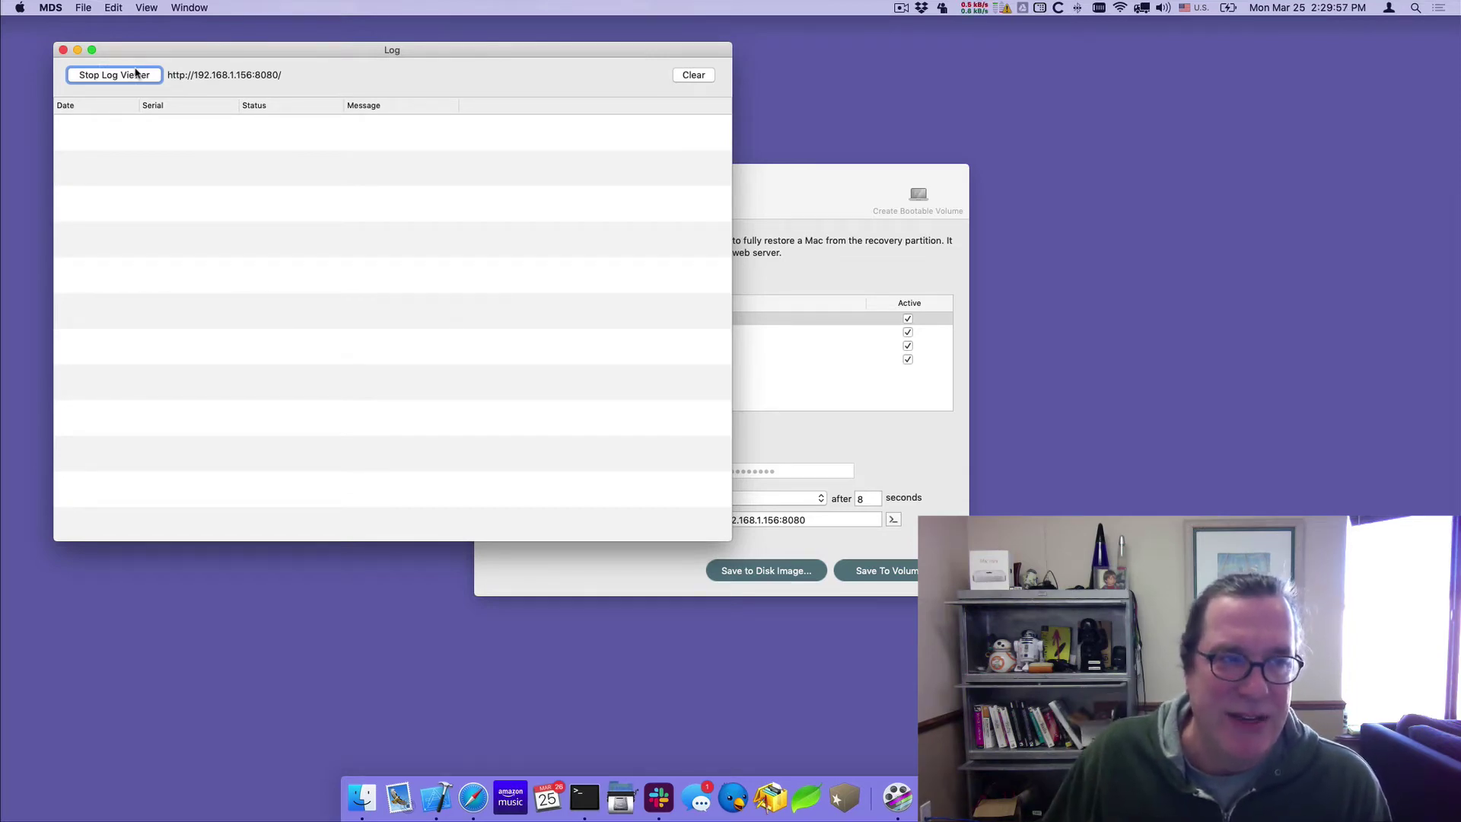
pyautogui.click(62, 51)
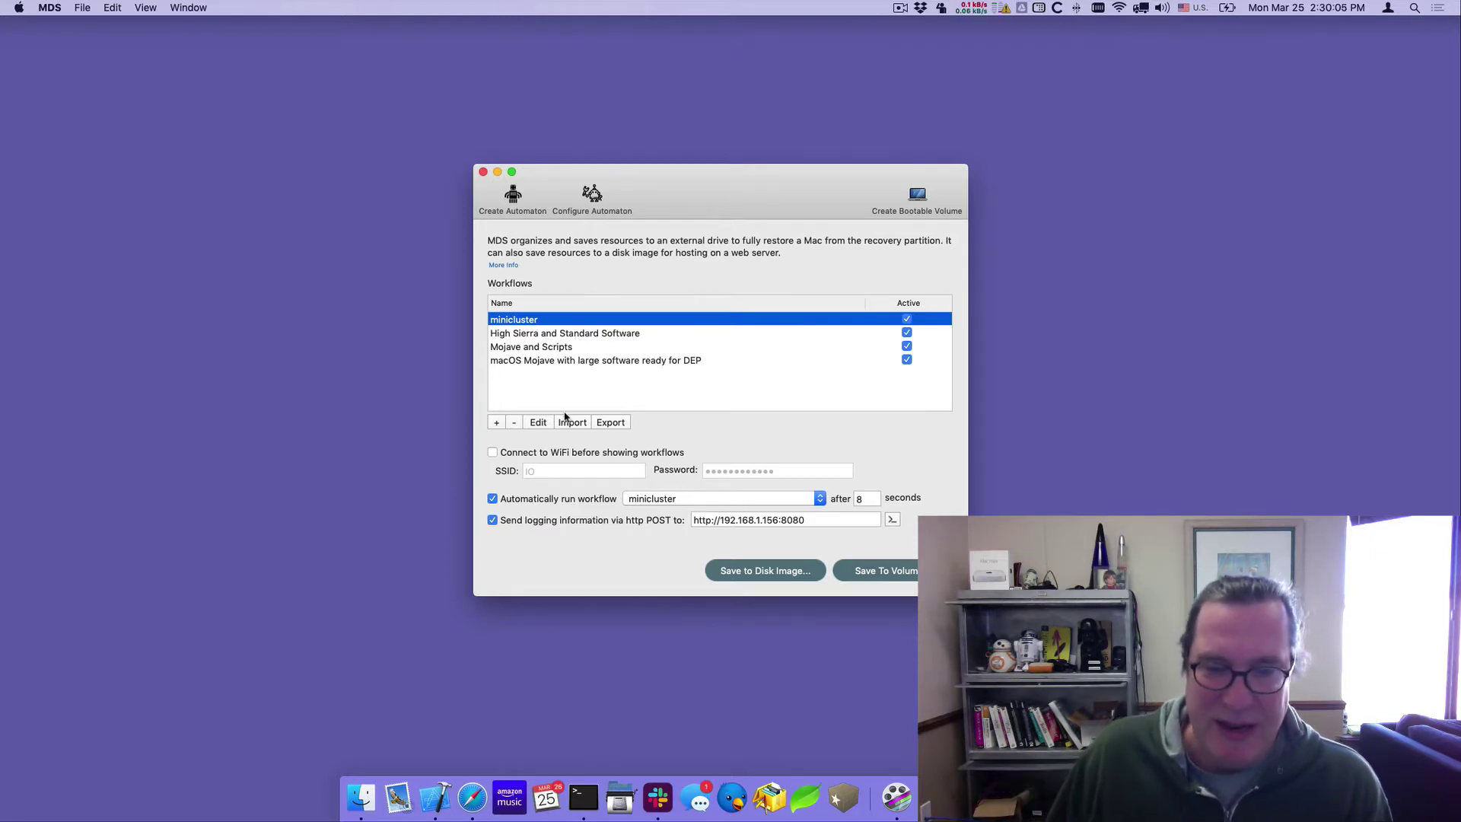
# - Open minicluster and review its macOS installer, Resources folders and User Account pages
pyautogui.doubleClick(529, 320)
pyautogui.moveTo(710, 191); pyautogui.dragTo(693, 162)
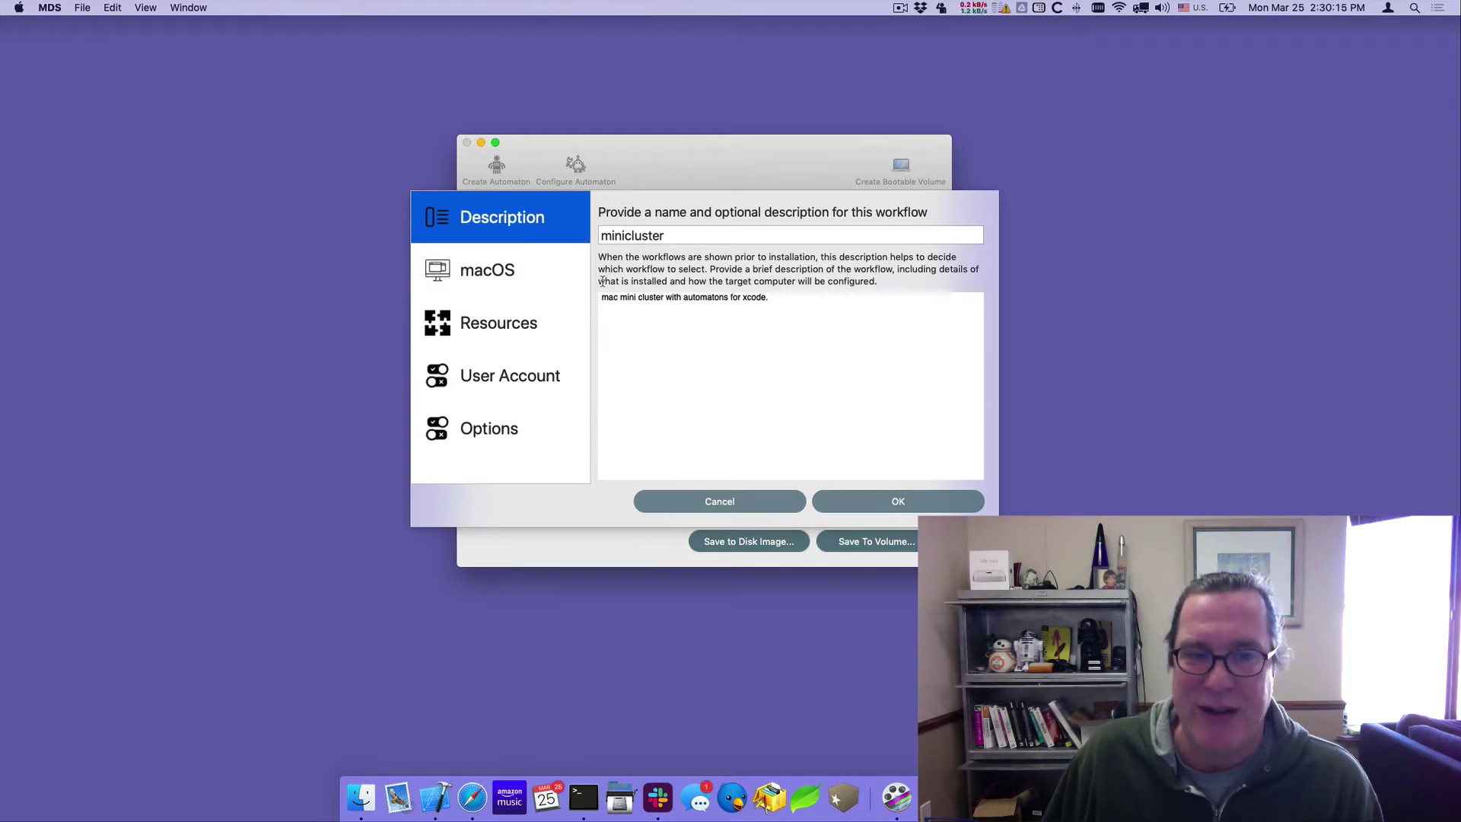
pyautogui.click(494, 289)
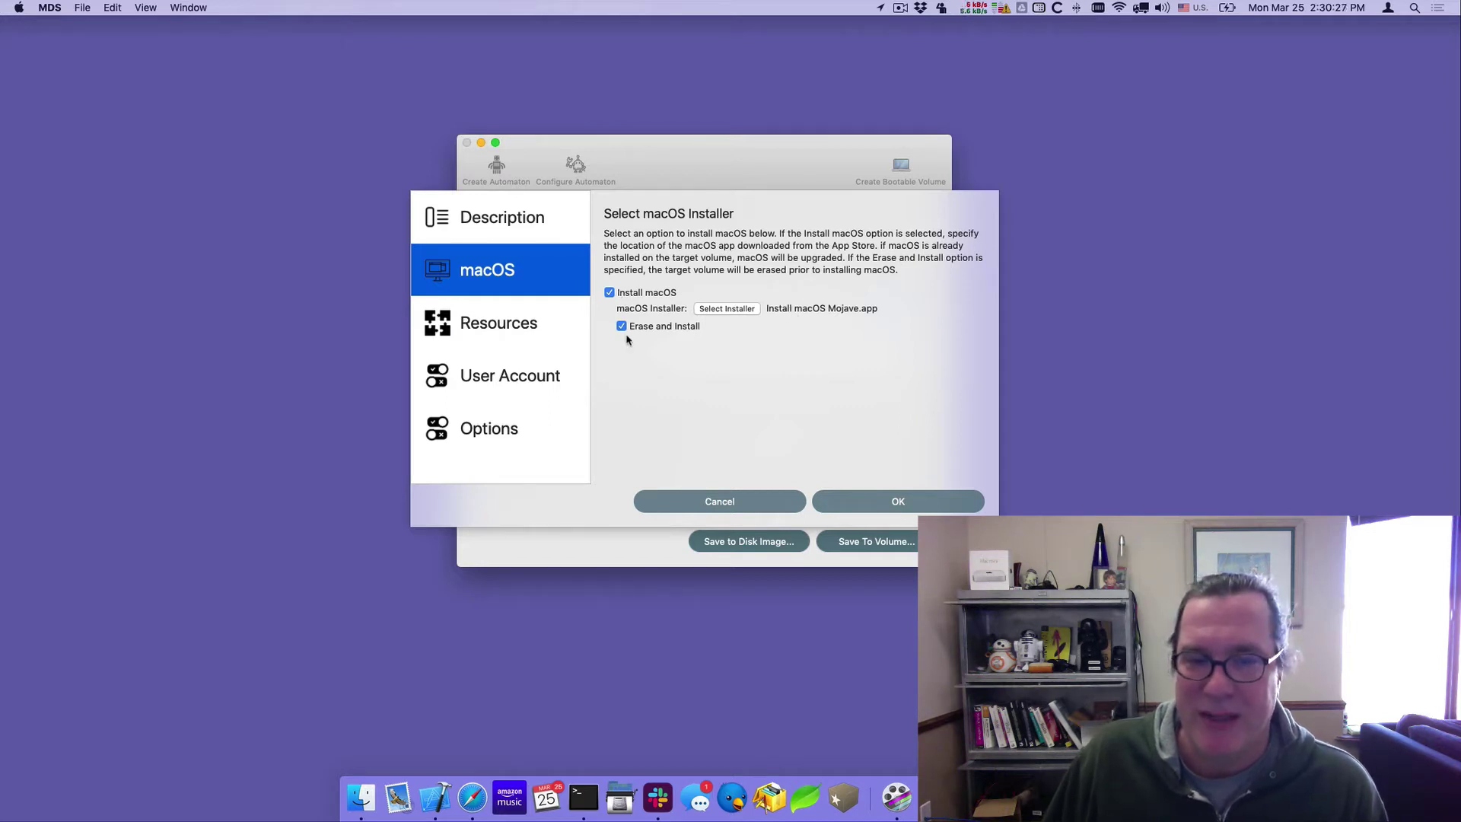
pyautogui.click(537, 328)
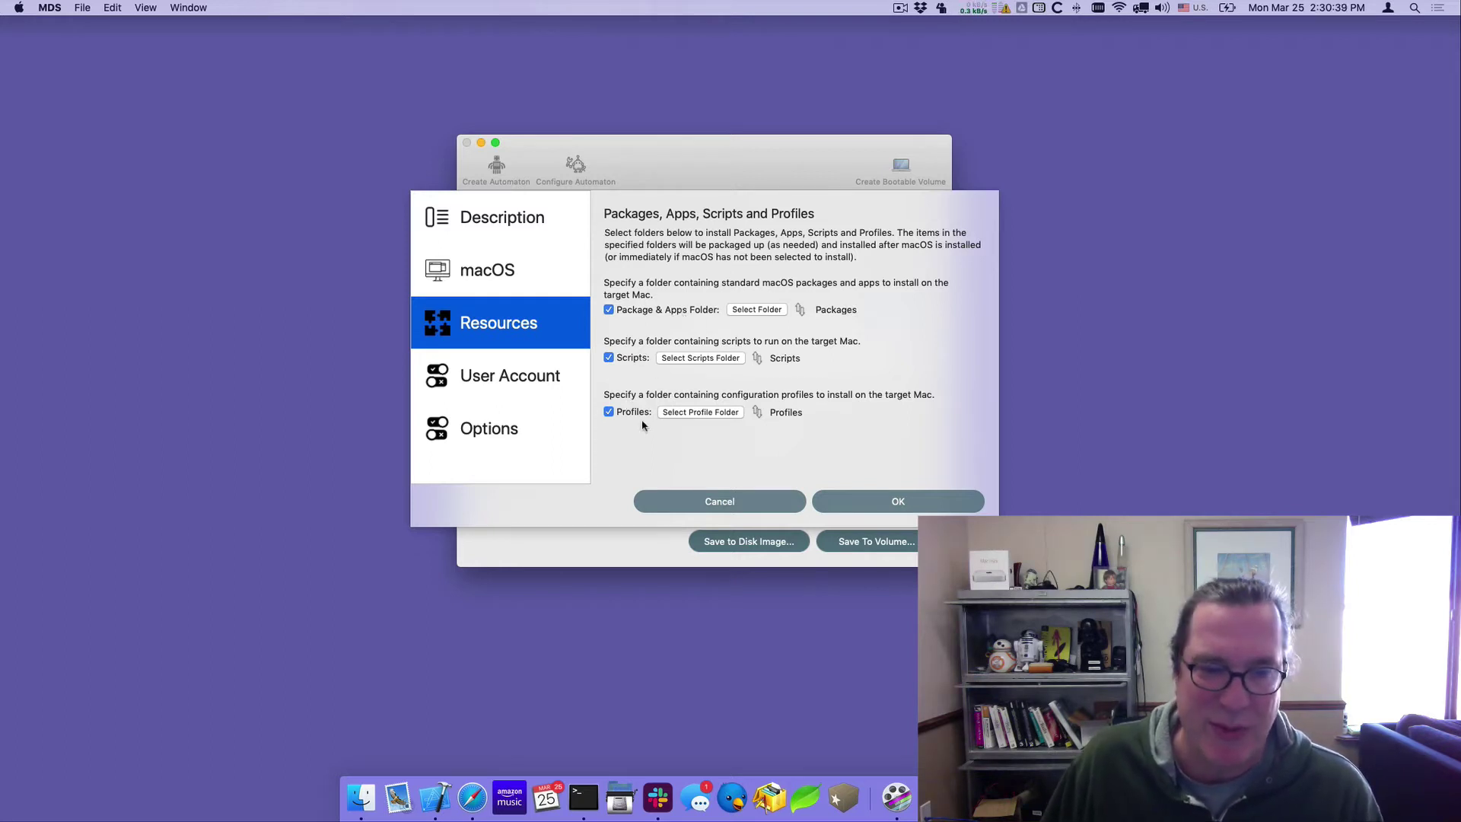
pyautogui.click(515, 370)
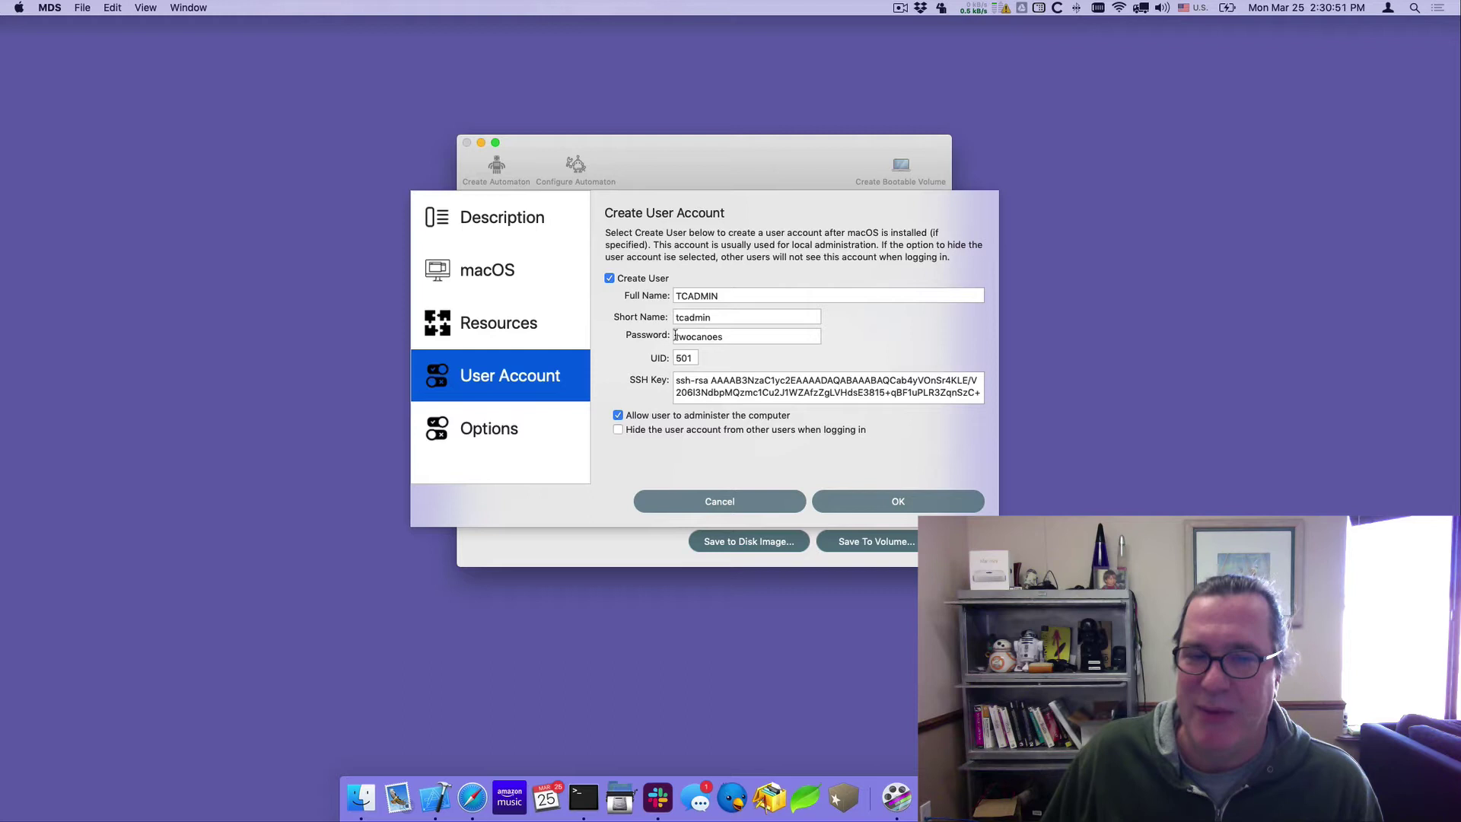
# - Select the admin account's full SSH public key, then view the Options page
pyautogui.tripleClick(696, 381)
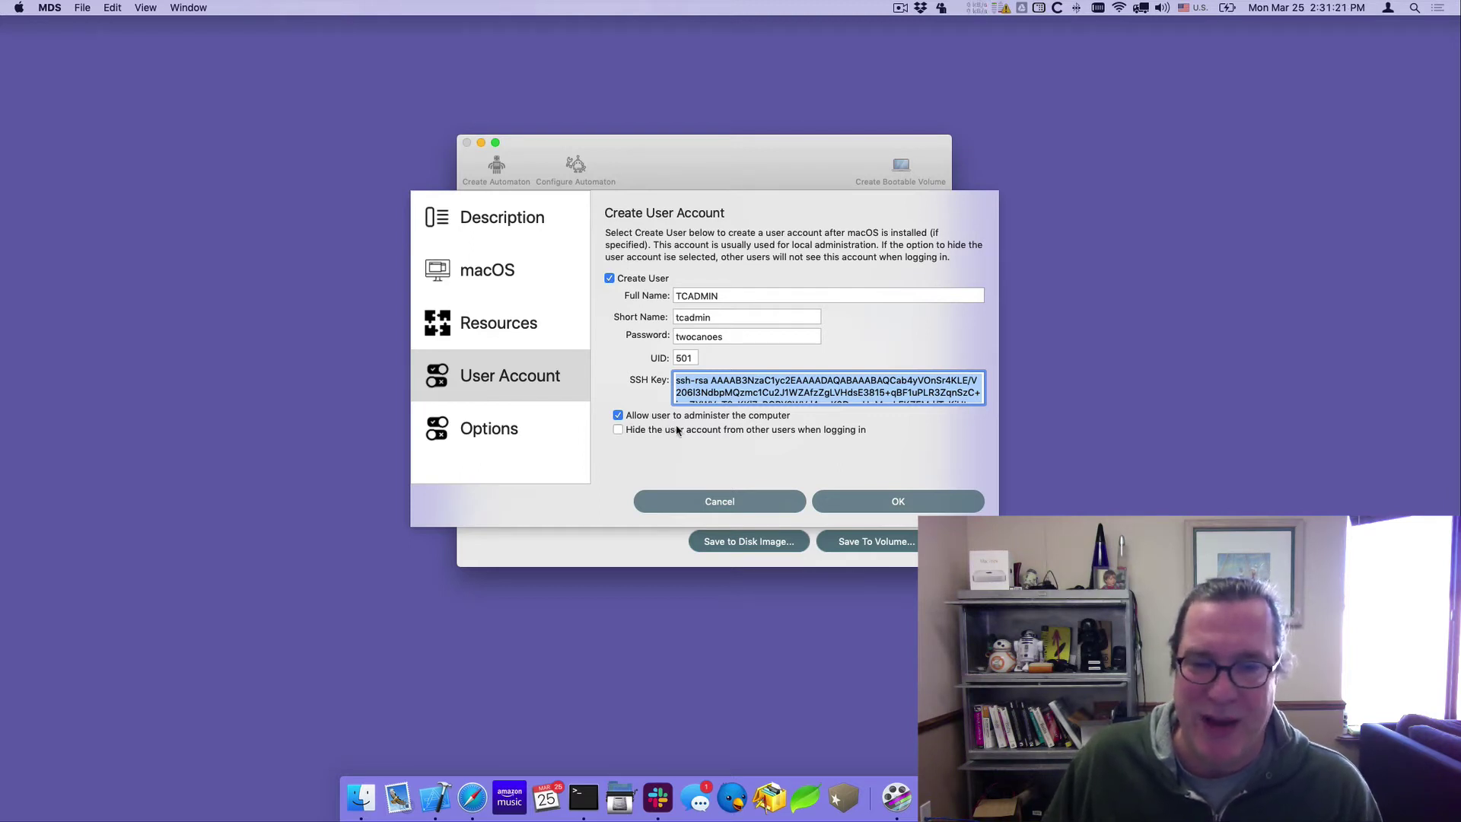
pyautogui.click(519, 437)
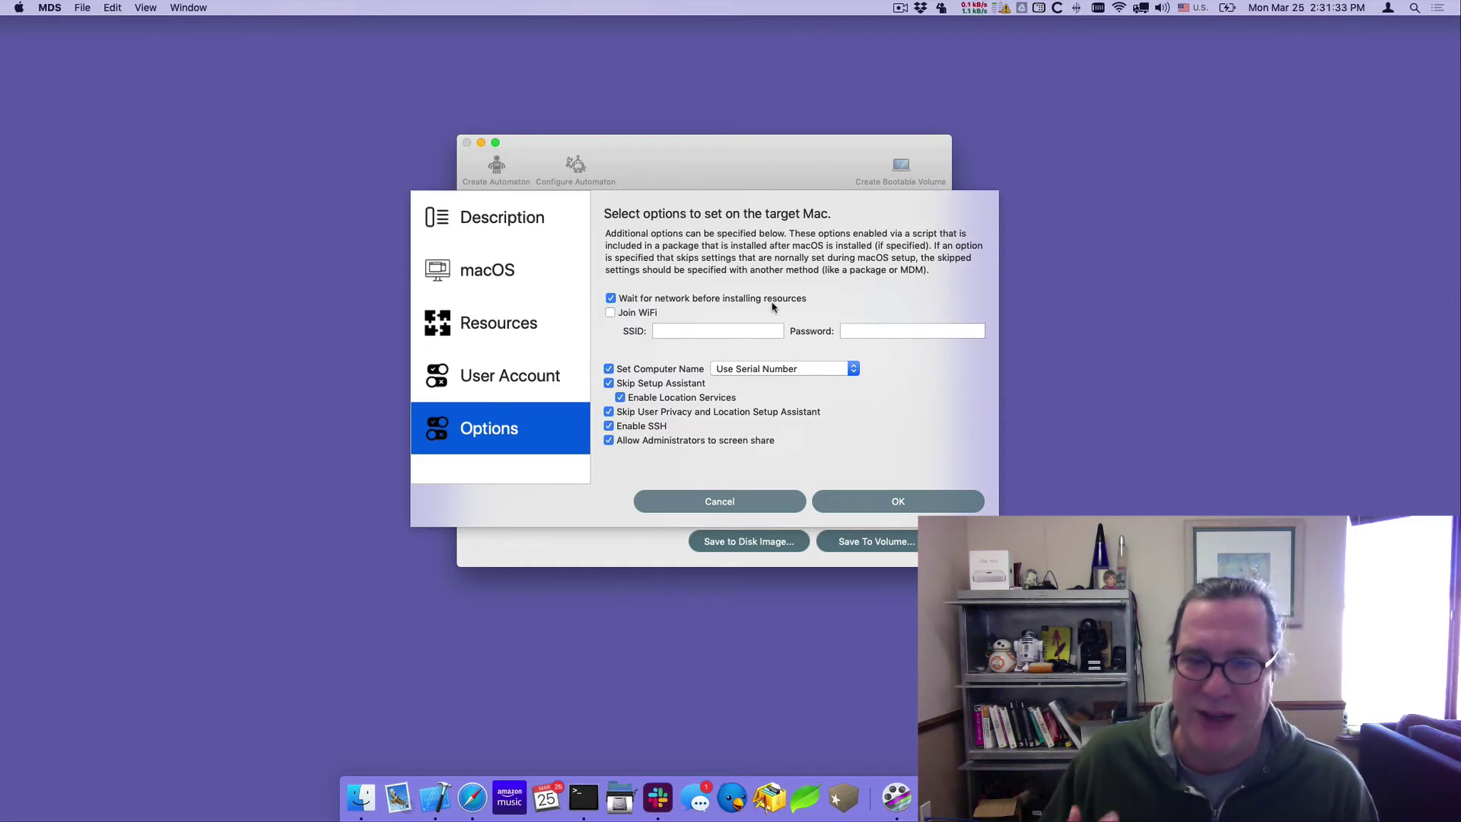
# - Leave Join WiFi off, keep Set Computer Name as Use Serial Number, and save with OK
pyautogui.click(645, 312)
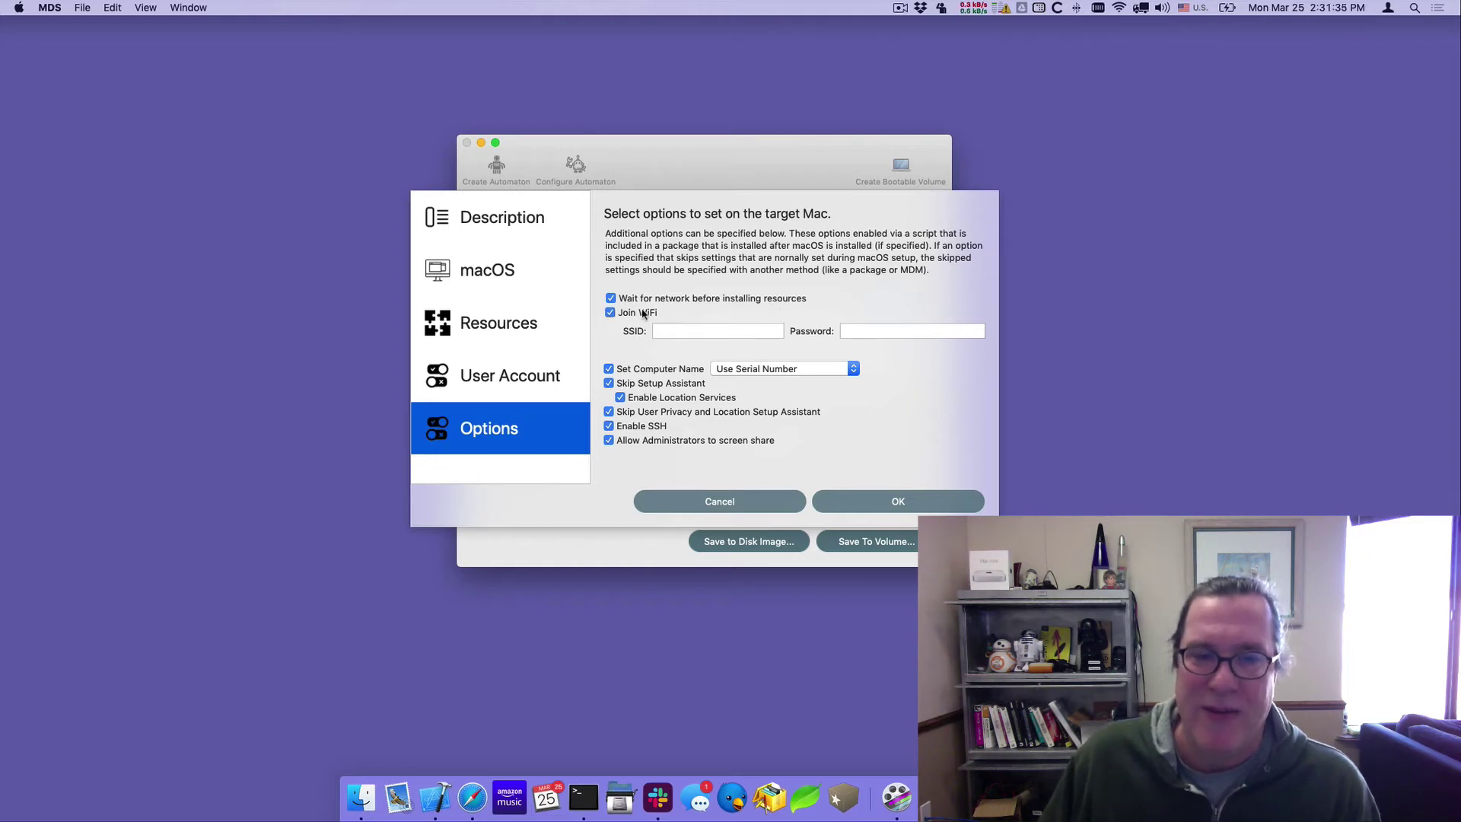
pyautogui.click(642, 313)
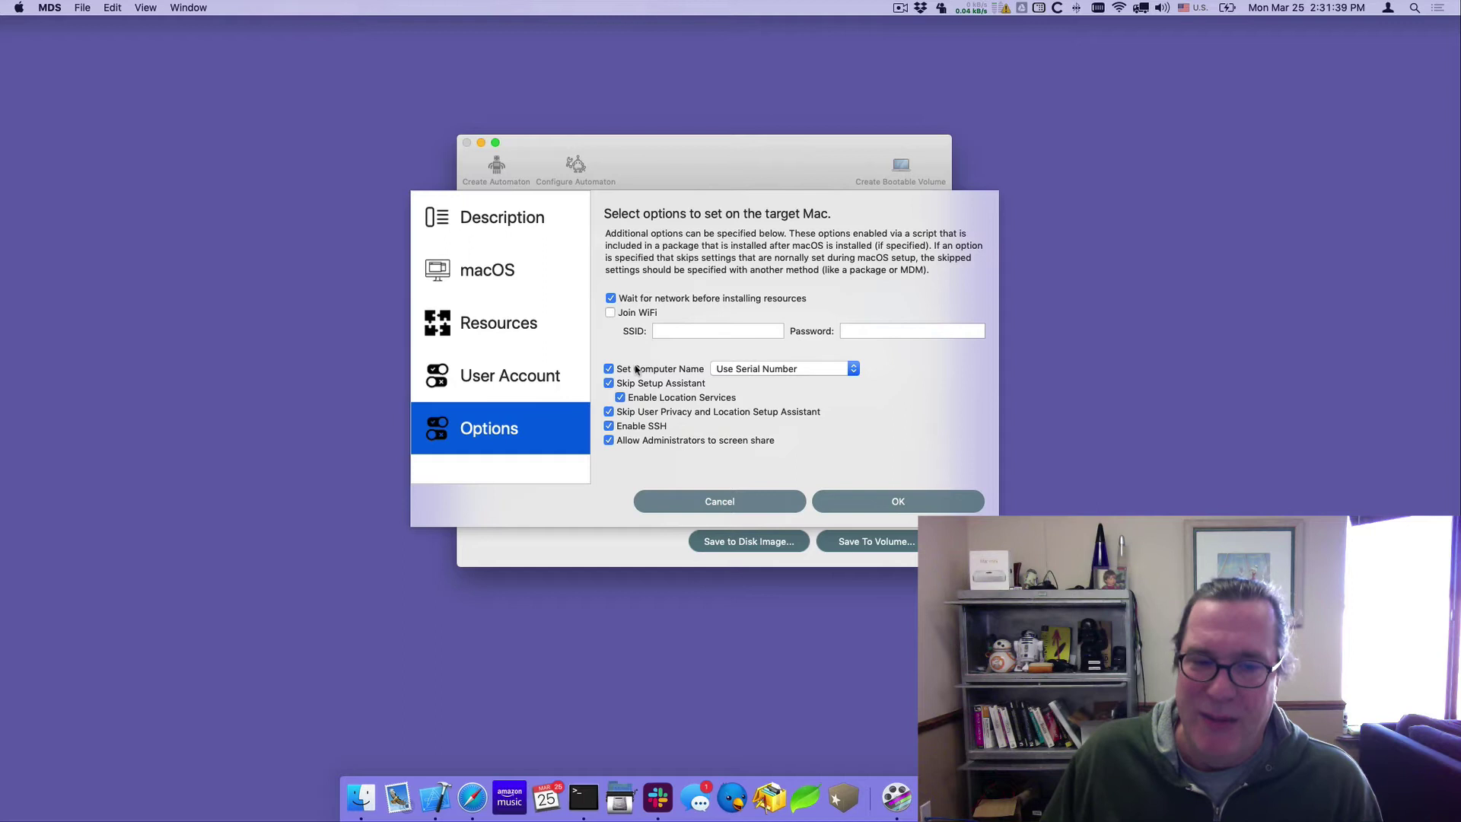
pyautogui.click(742, 374)
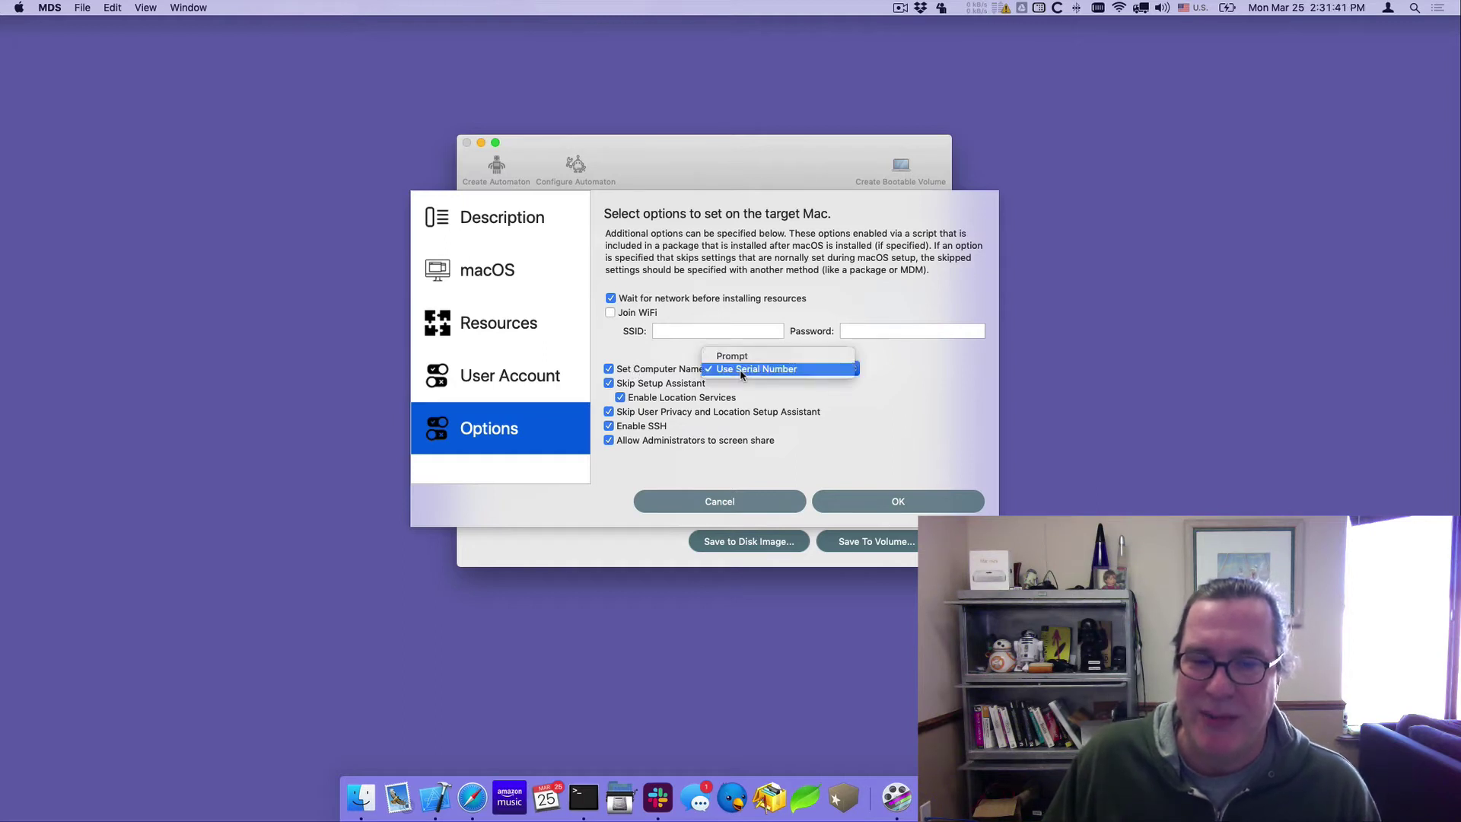
pyautogui.click(739, 395)
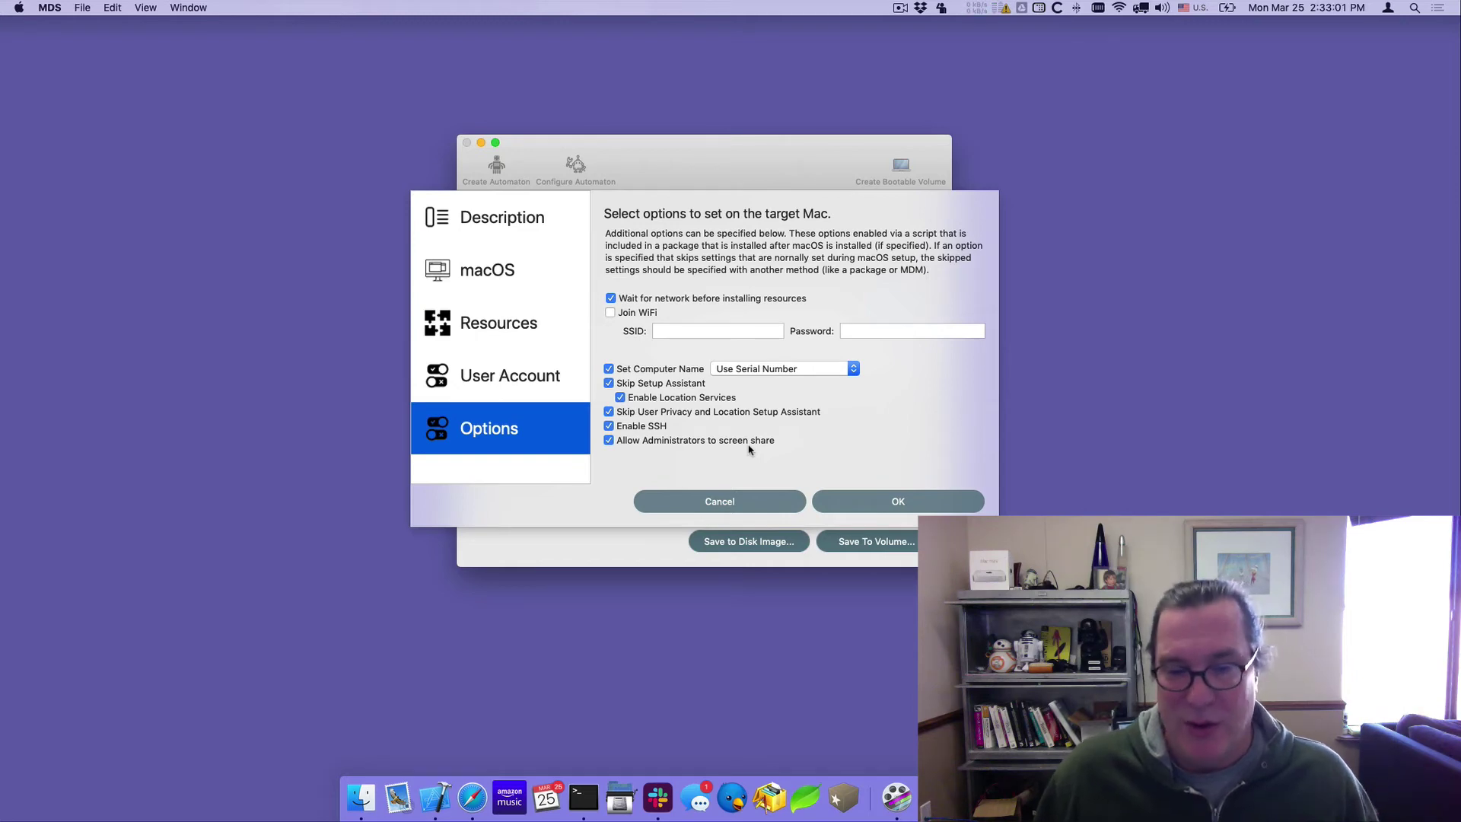
pyautogui.click(899, 500)
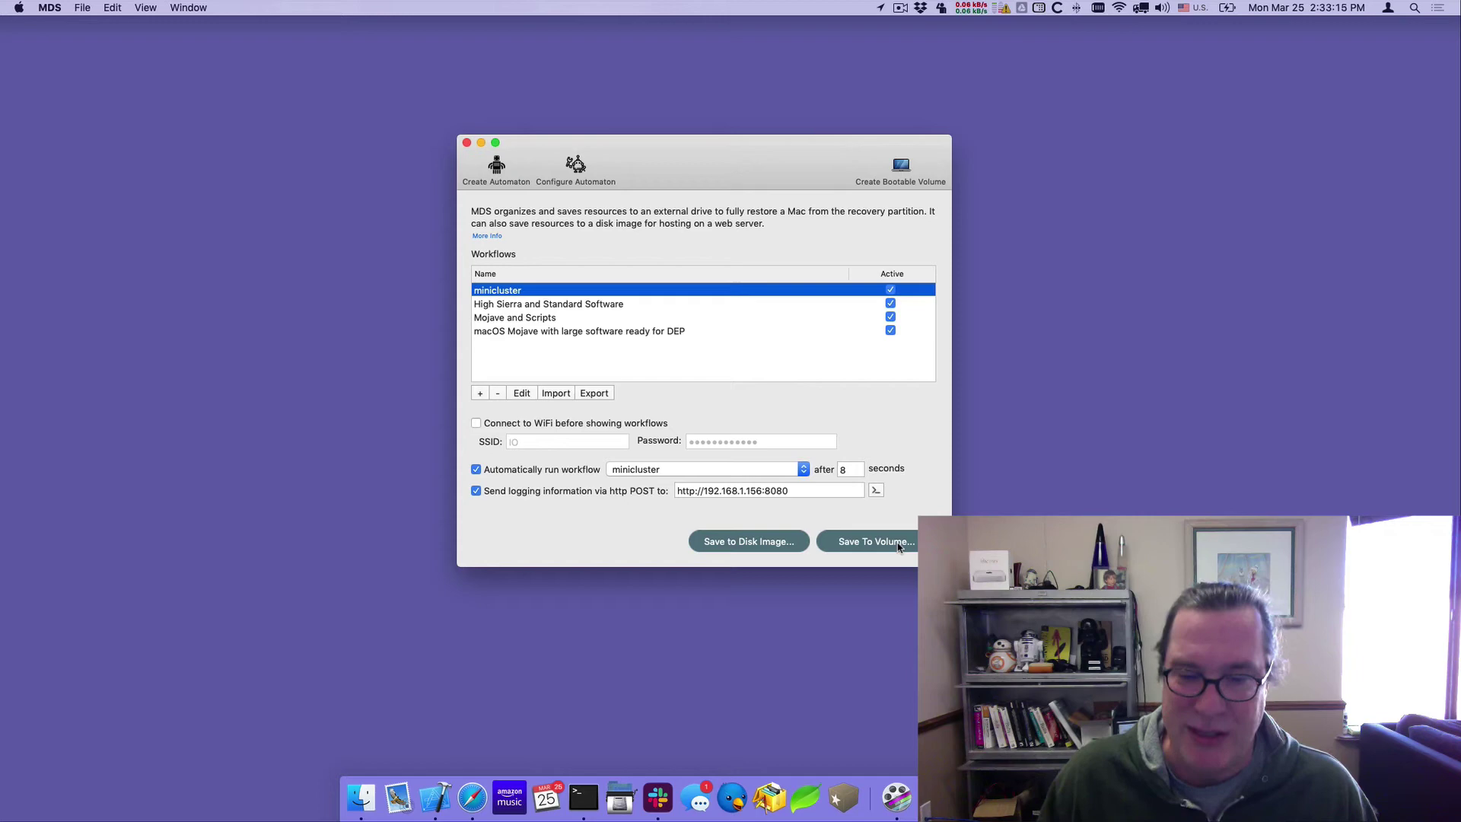
# - Start Save to Disk Image with location Desktop, then cancel the save
pyautogui.click(747, 542)
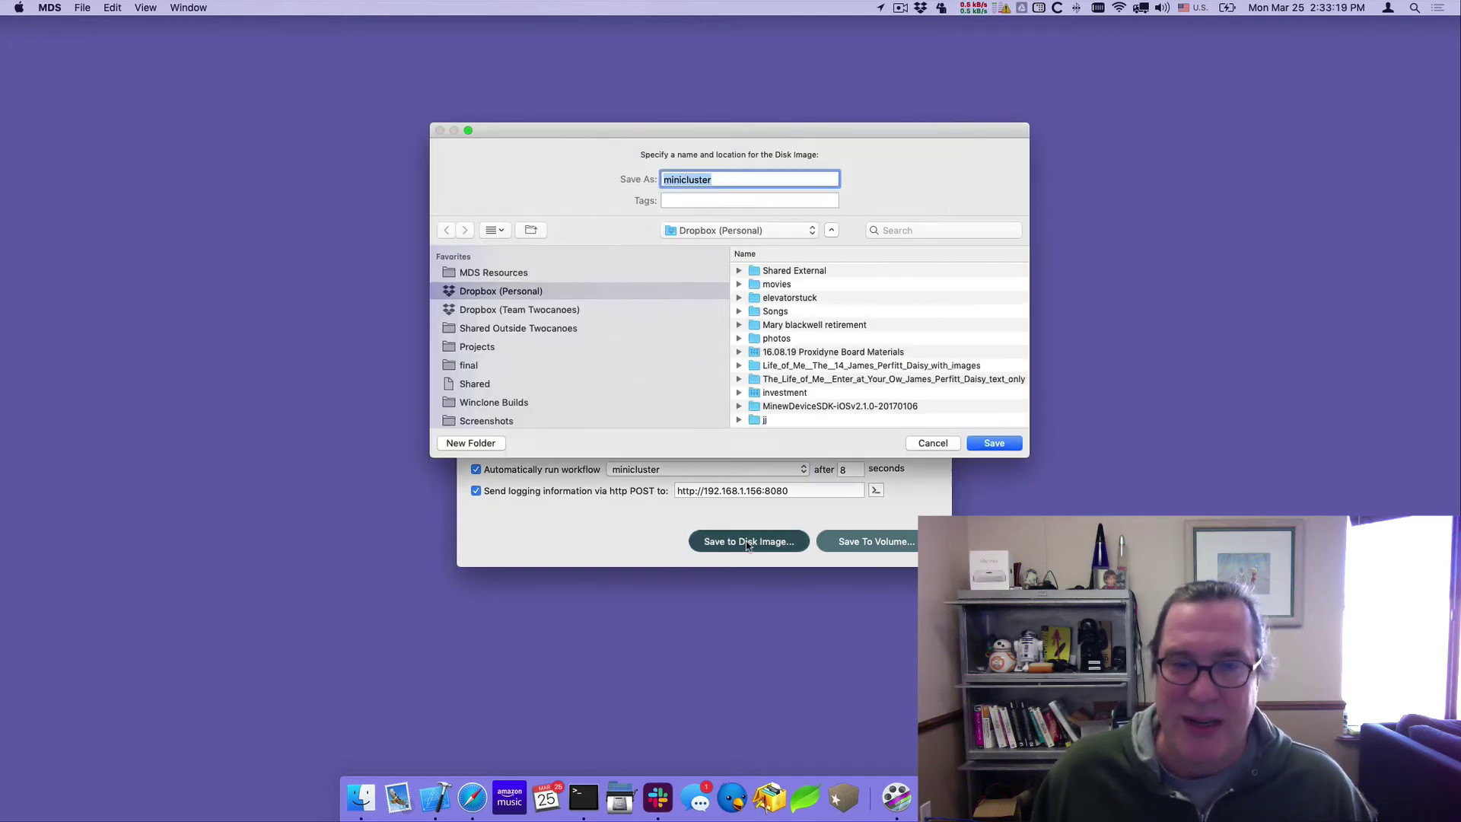
pyautogui.click(731, 225)
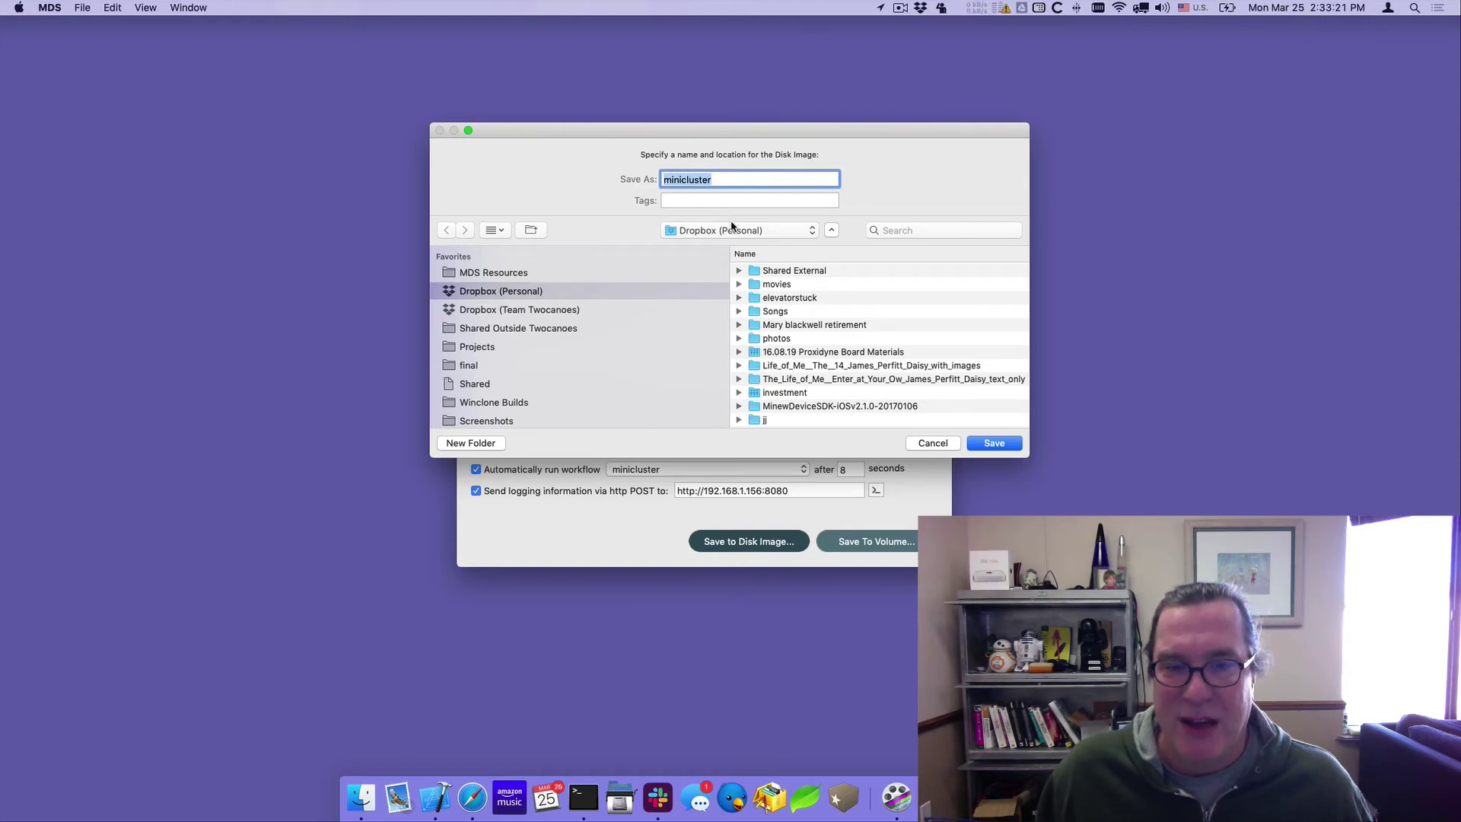
pyautogui.click(714, 198)
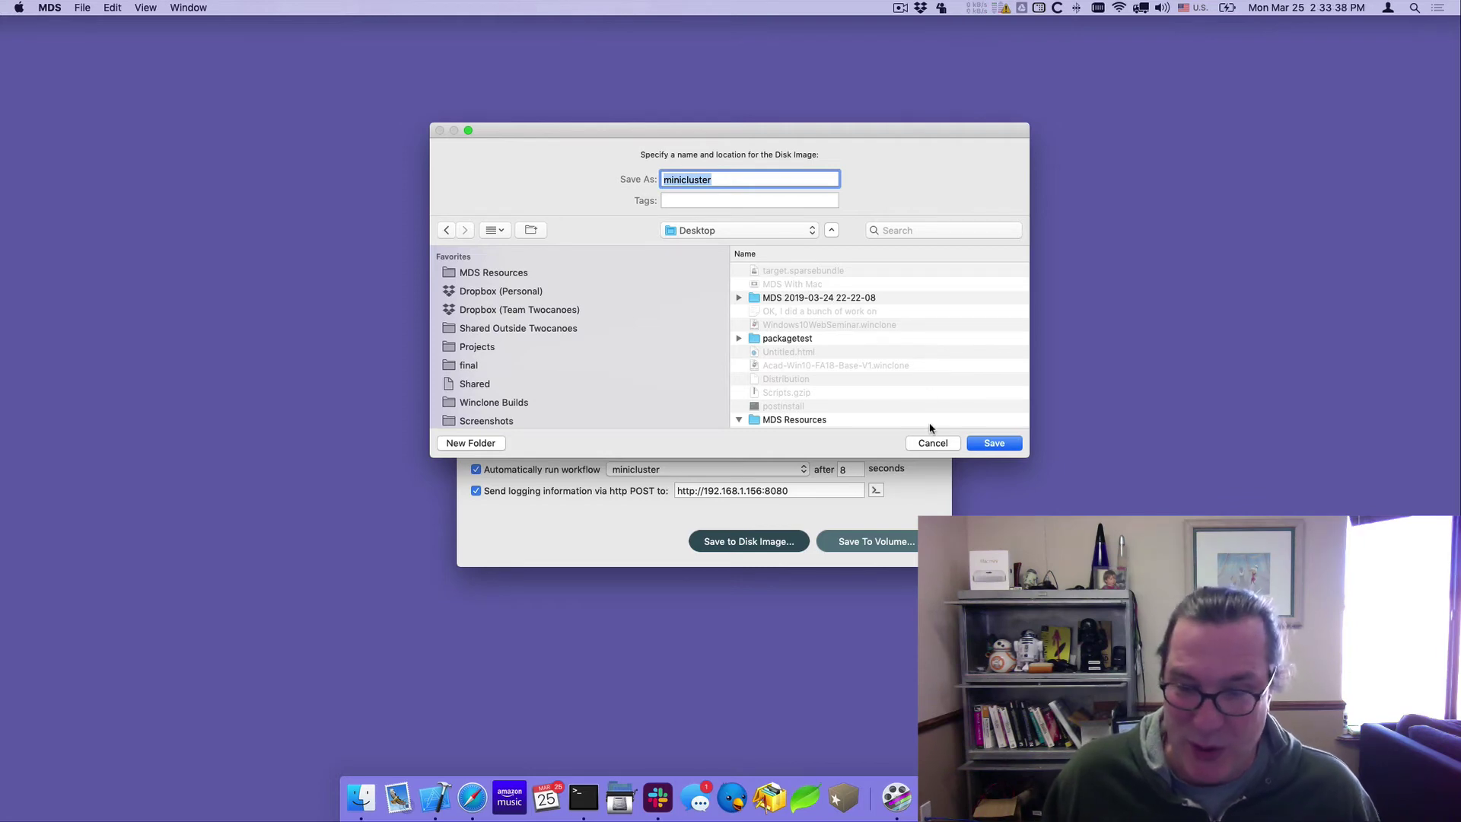
pyautogui.click(936, 443)
# - Quit MDS and load imac.local's file index in Safari
pyautogui.press('super+q')
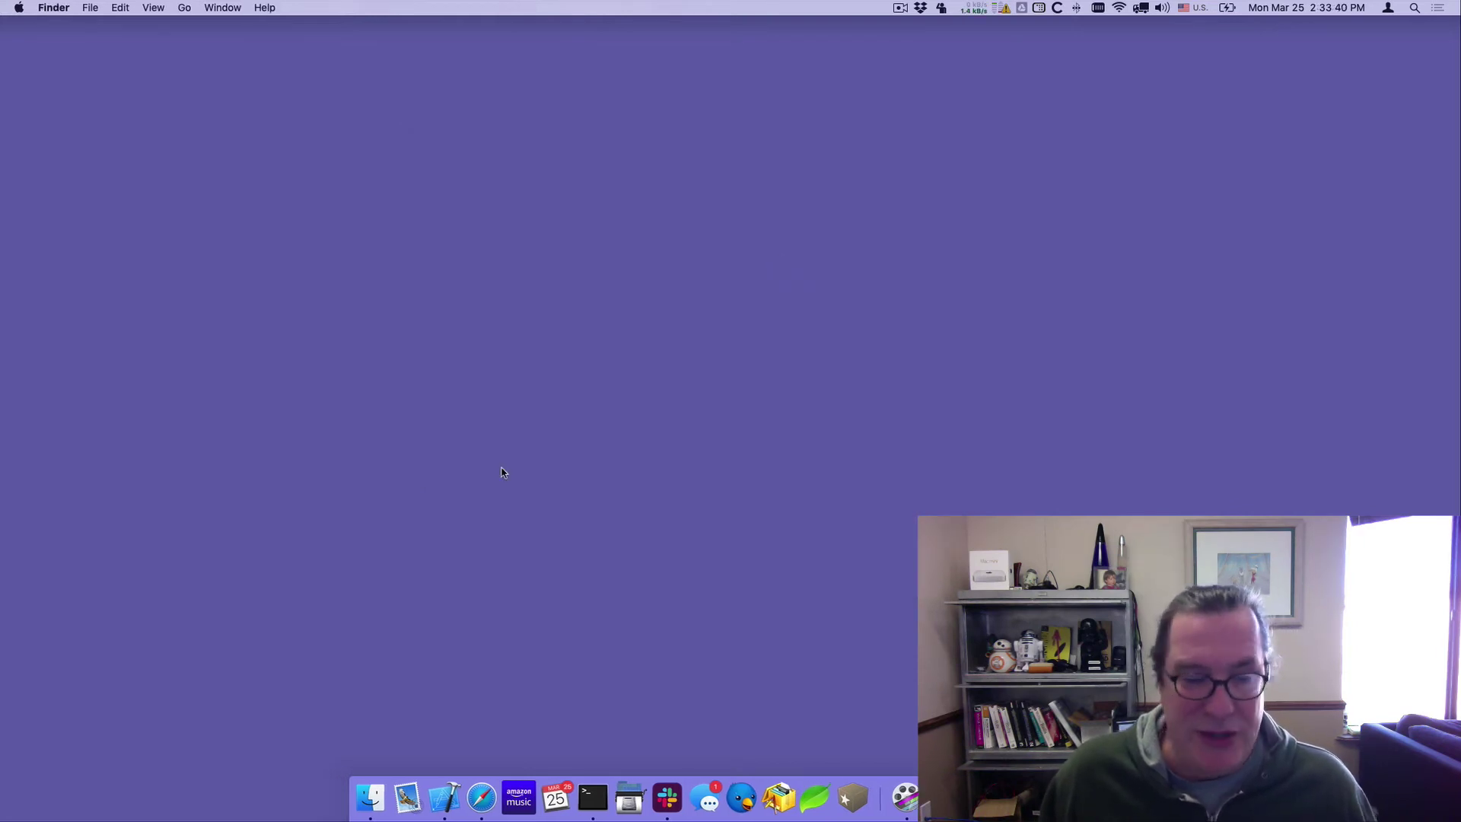
pyautogui.click(492, 800)
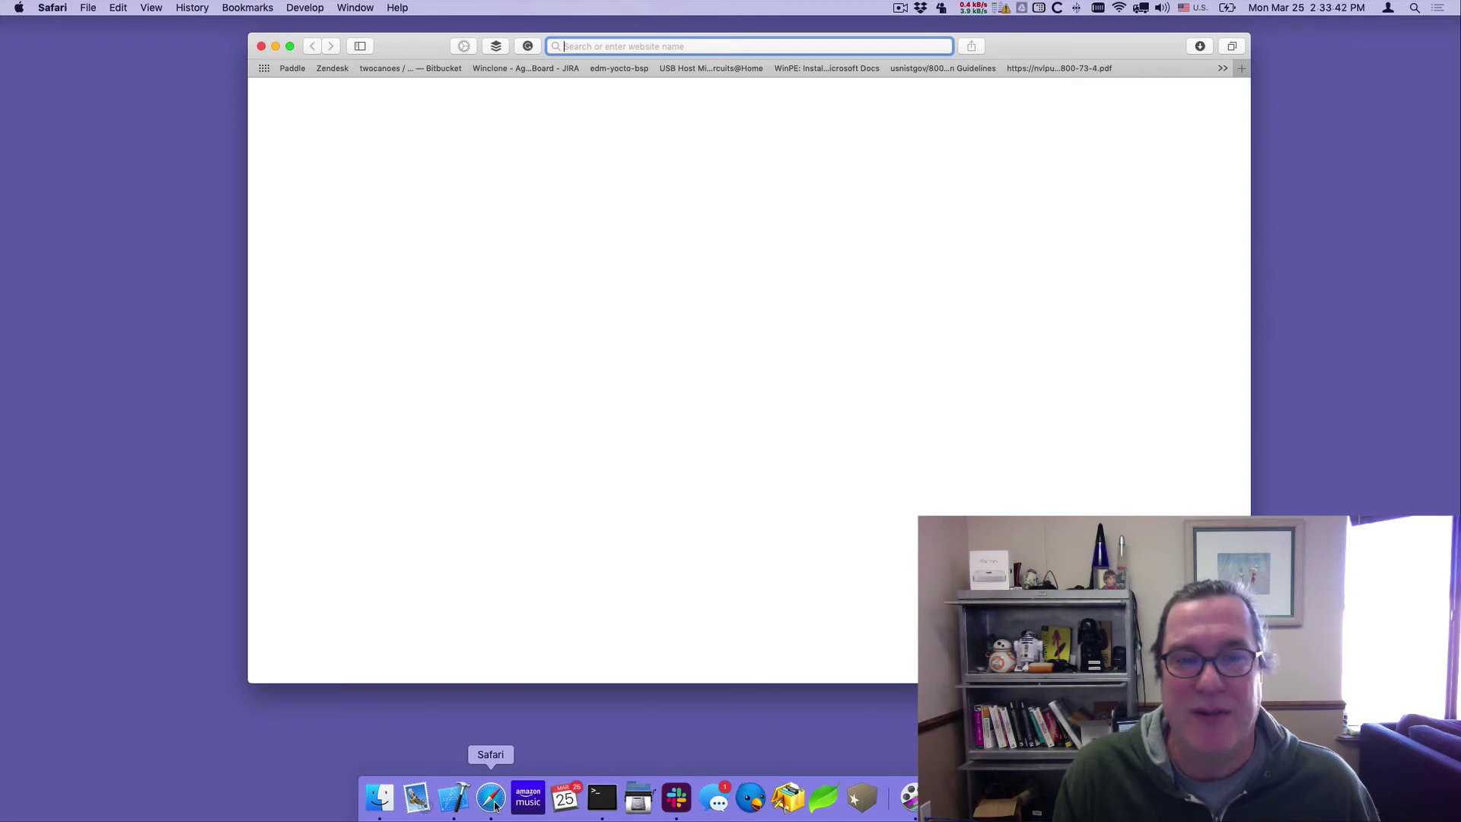
pyautogui.write('imac.local')
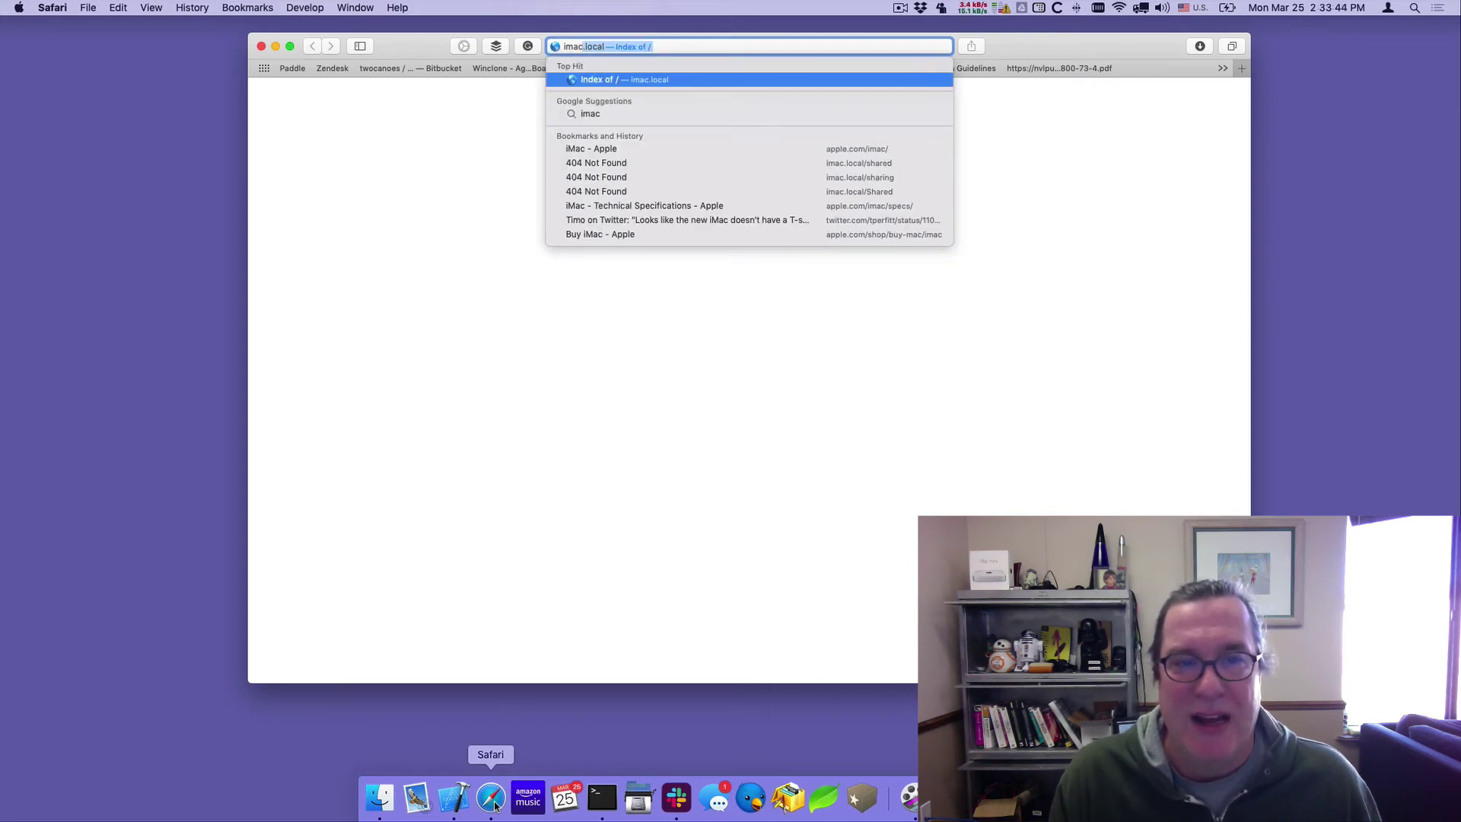
pyautogui.press('Return')
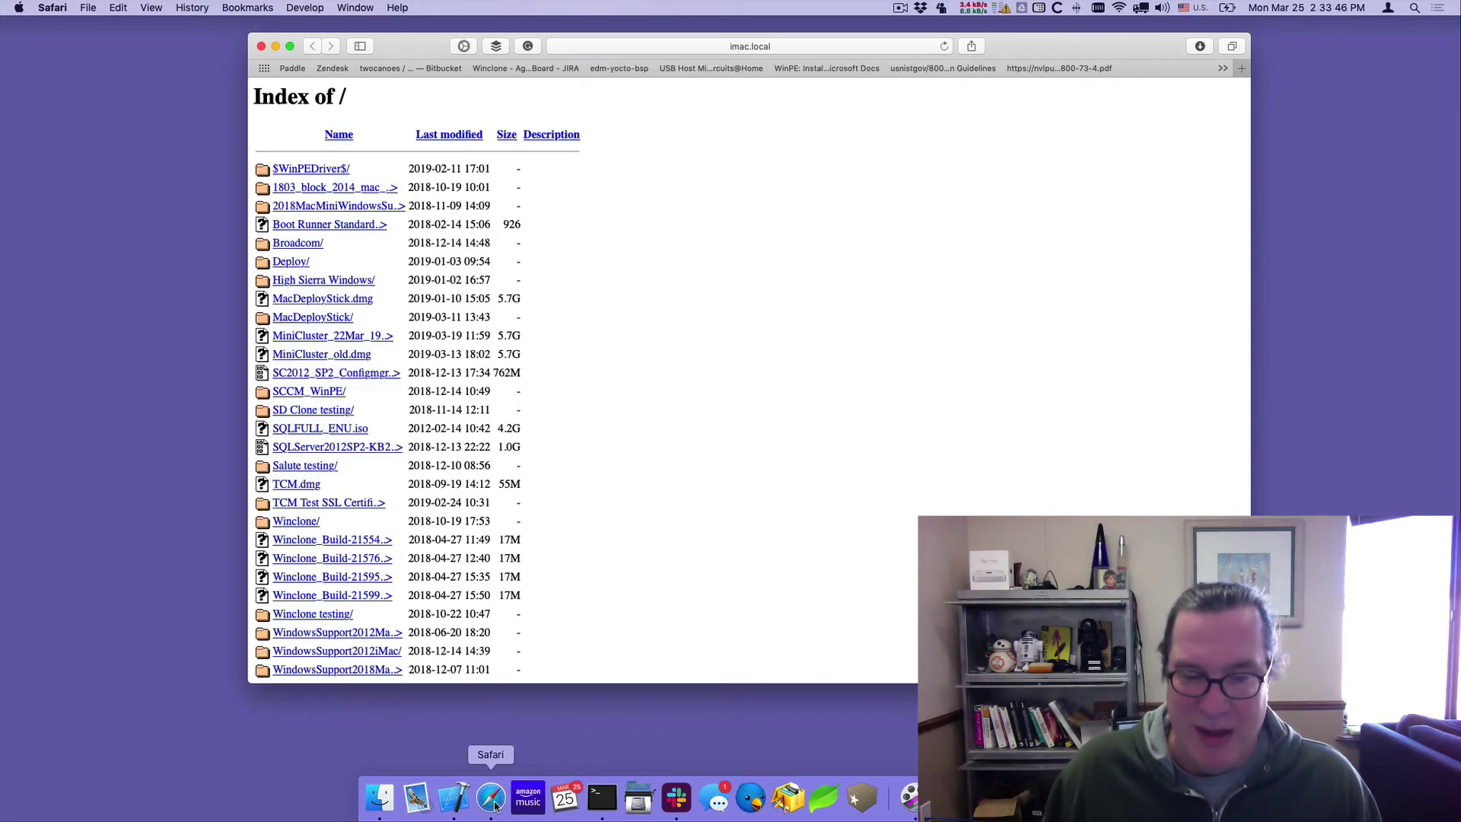
pyautogui.moveTo(1103, 55); pyautogui.dragTo(1058, 47)
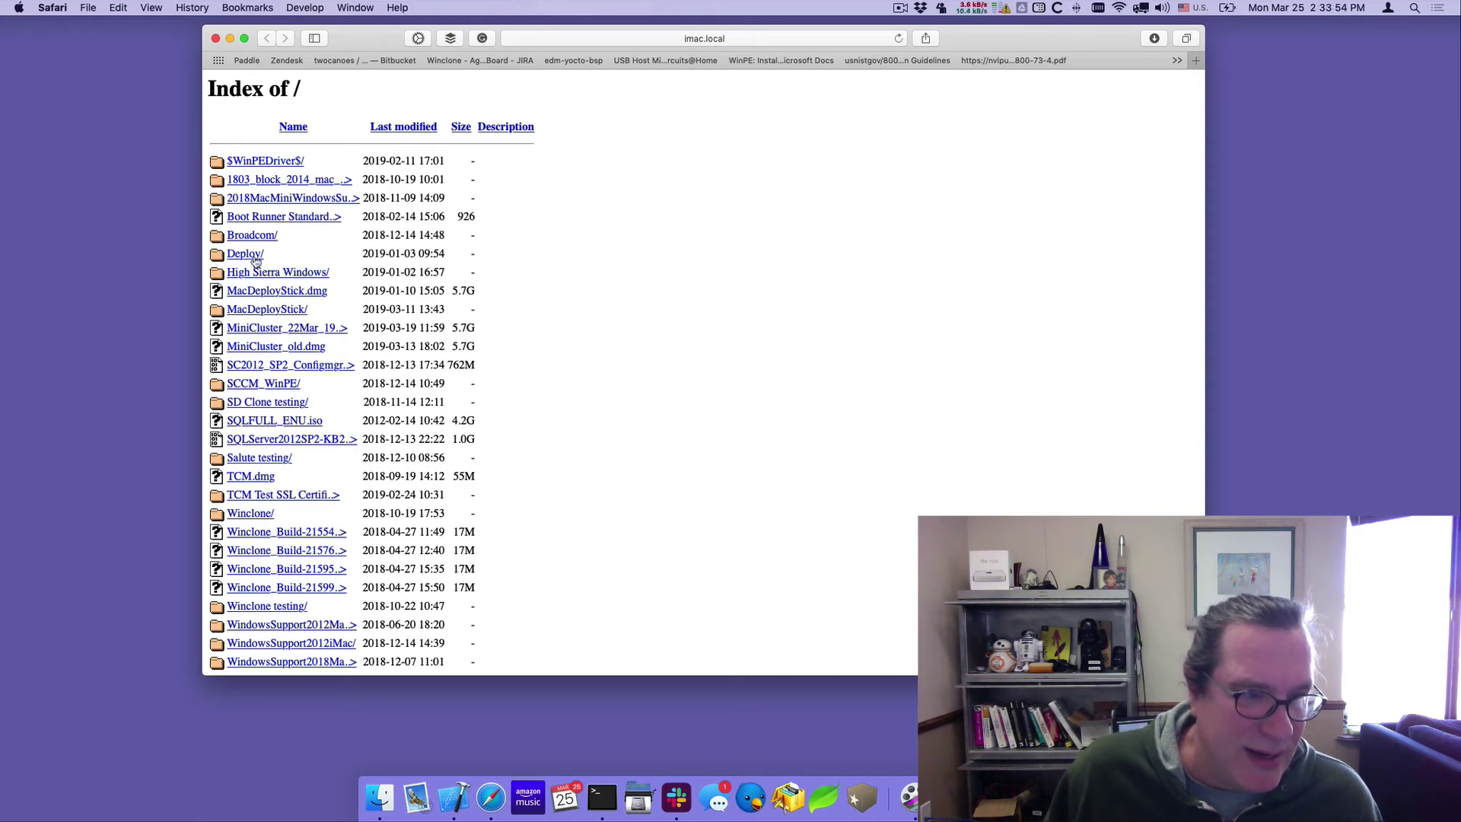
# - Find 'minicl' on the page to locate minicluster.dmg (5.7G, 2019-03-22)
pyautogui.press('super+f')
pyautogui.write('minc')
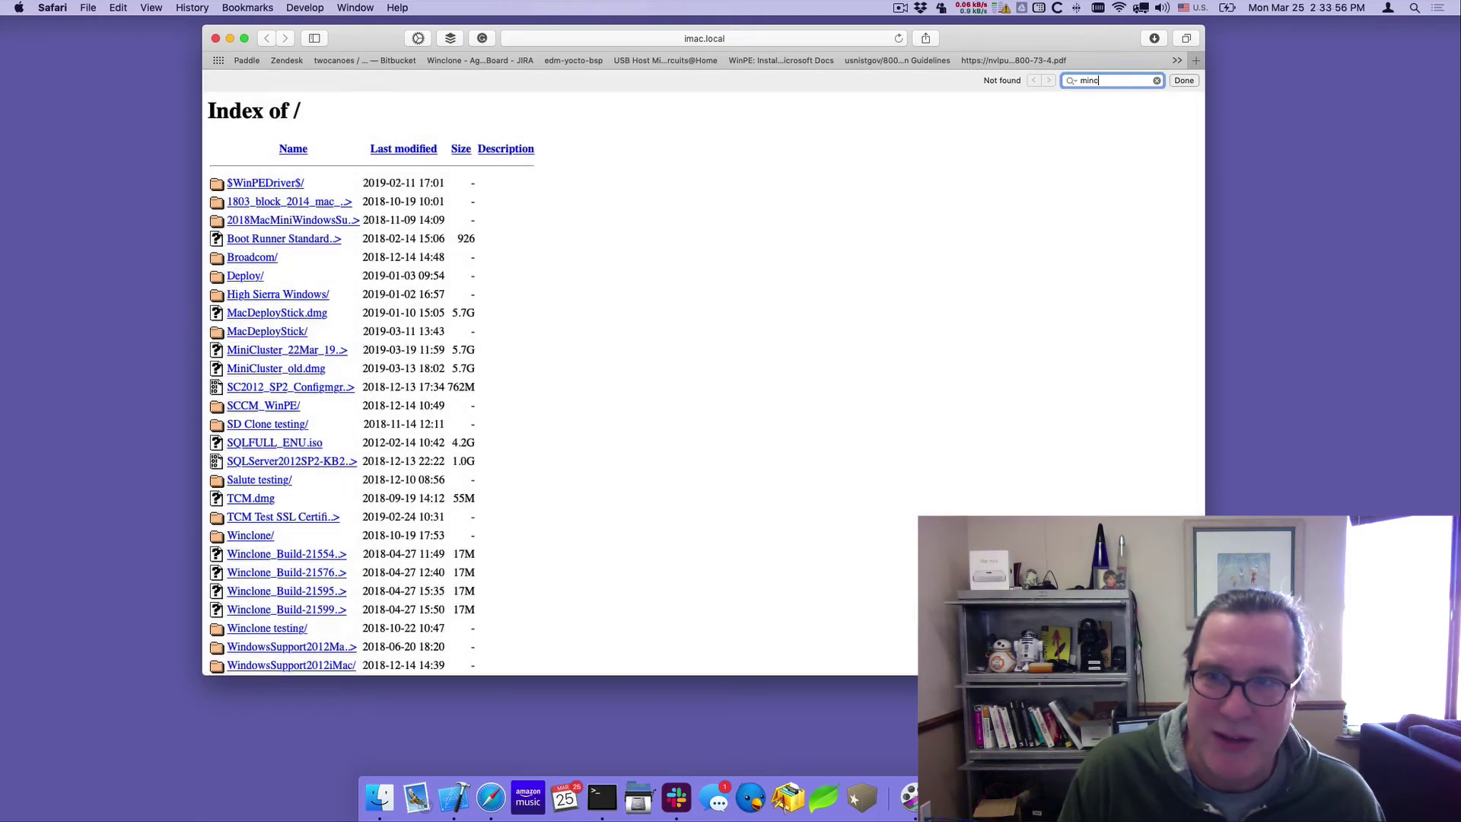
pyautogui.press('BackSpace')
pyautogui.write('icl')
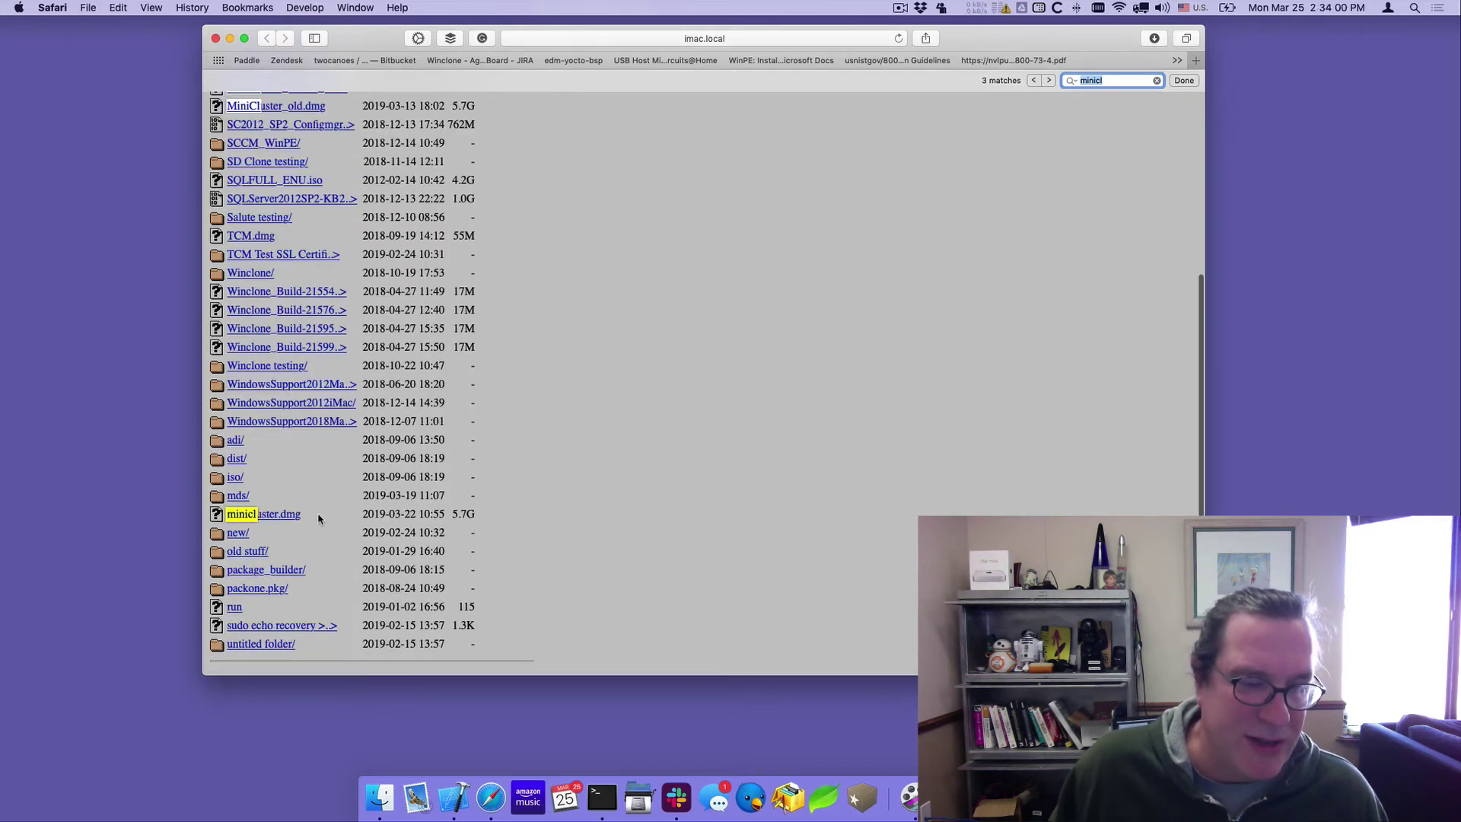
pyautogui.click(369, 519)
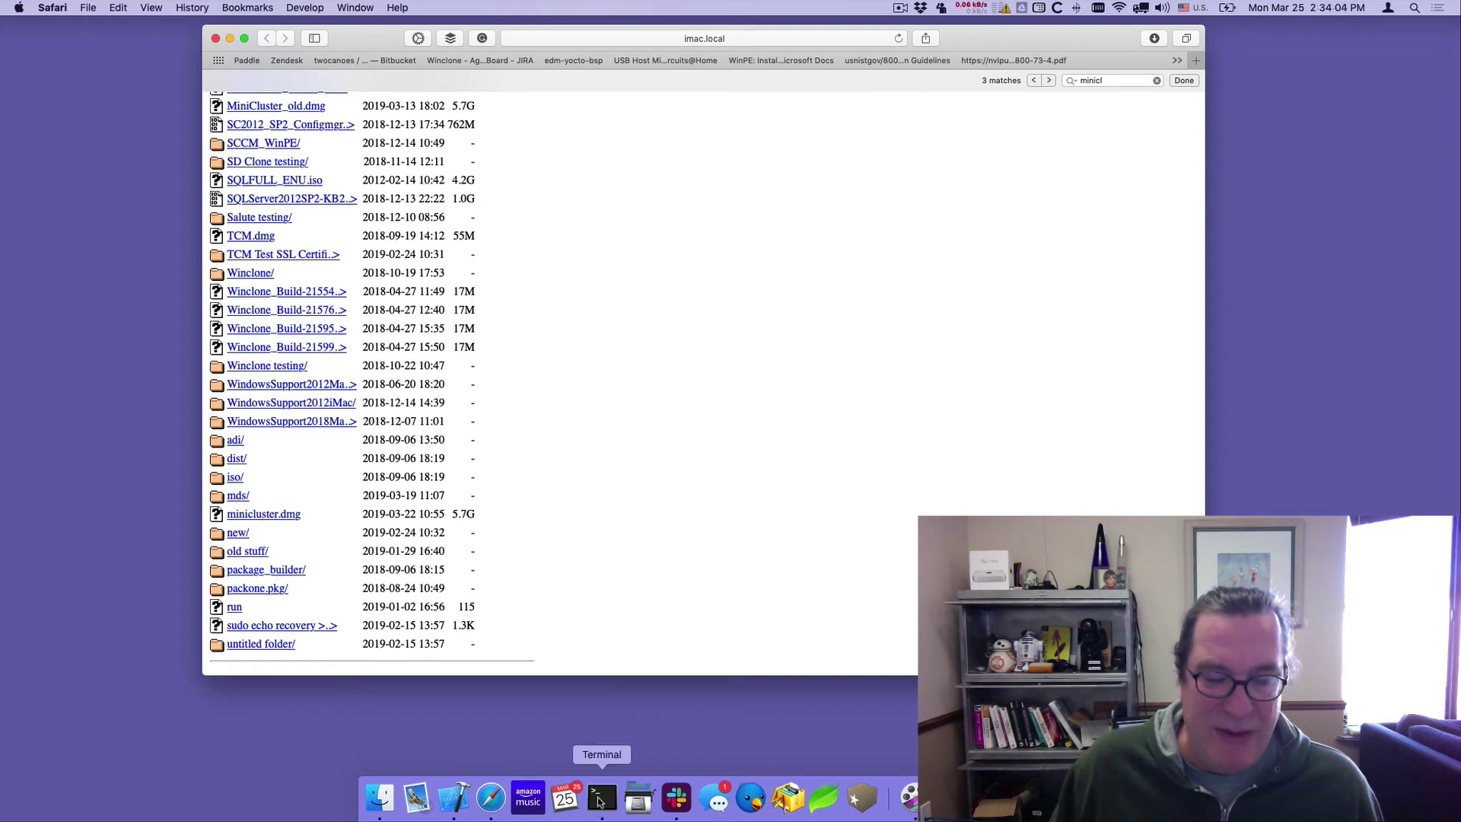
pyautogui.click(601, 800)
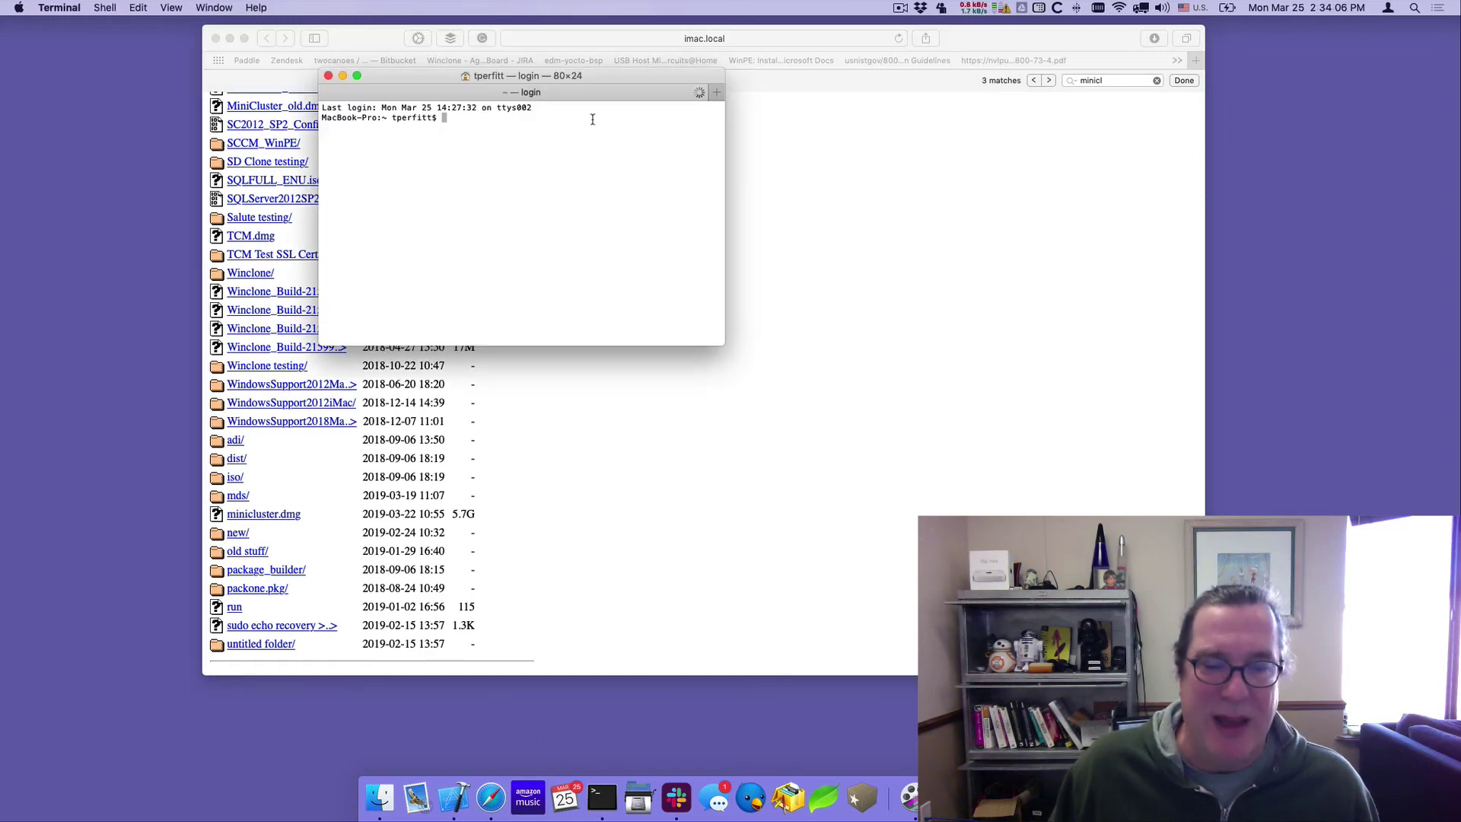
pyautogui.press('super+equal')
pyautogui.press('super+equal')
pyautogui.press('super+equal')
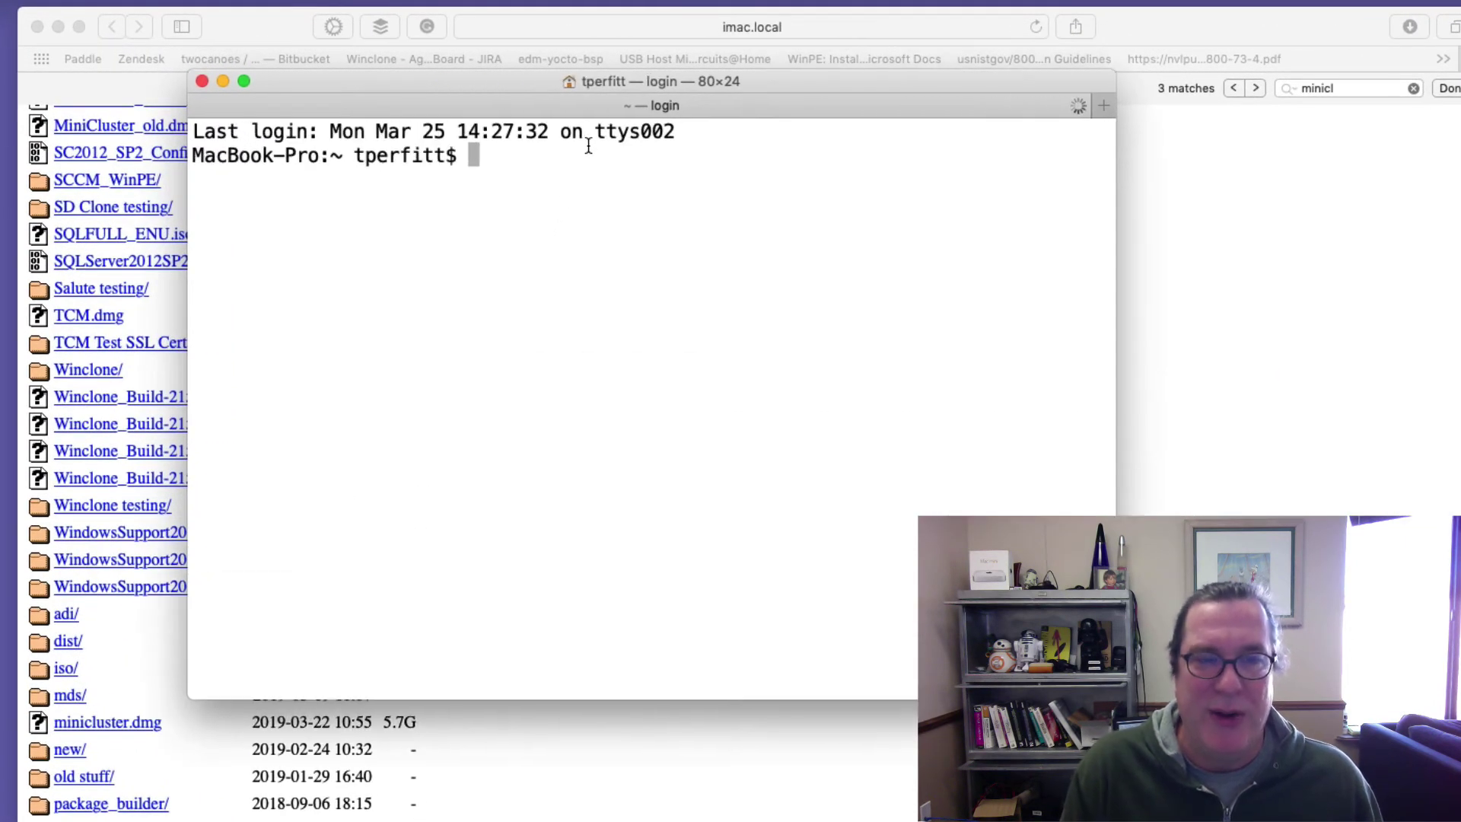
pyautogui.write('hdiutil ')
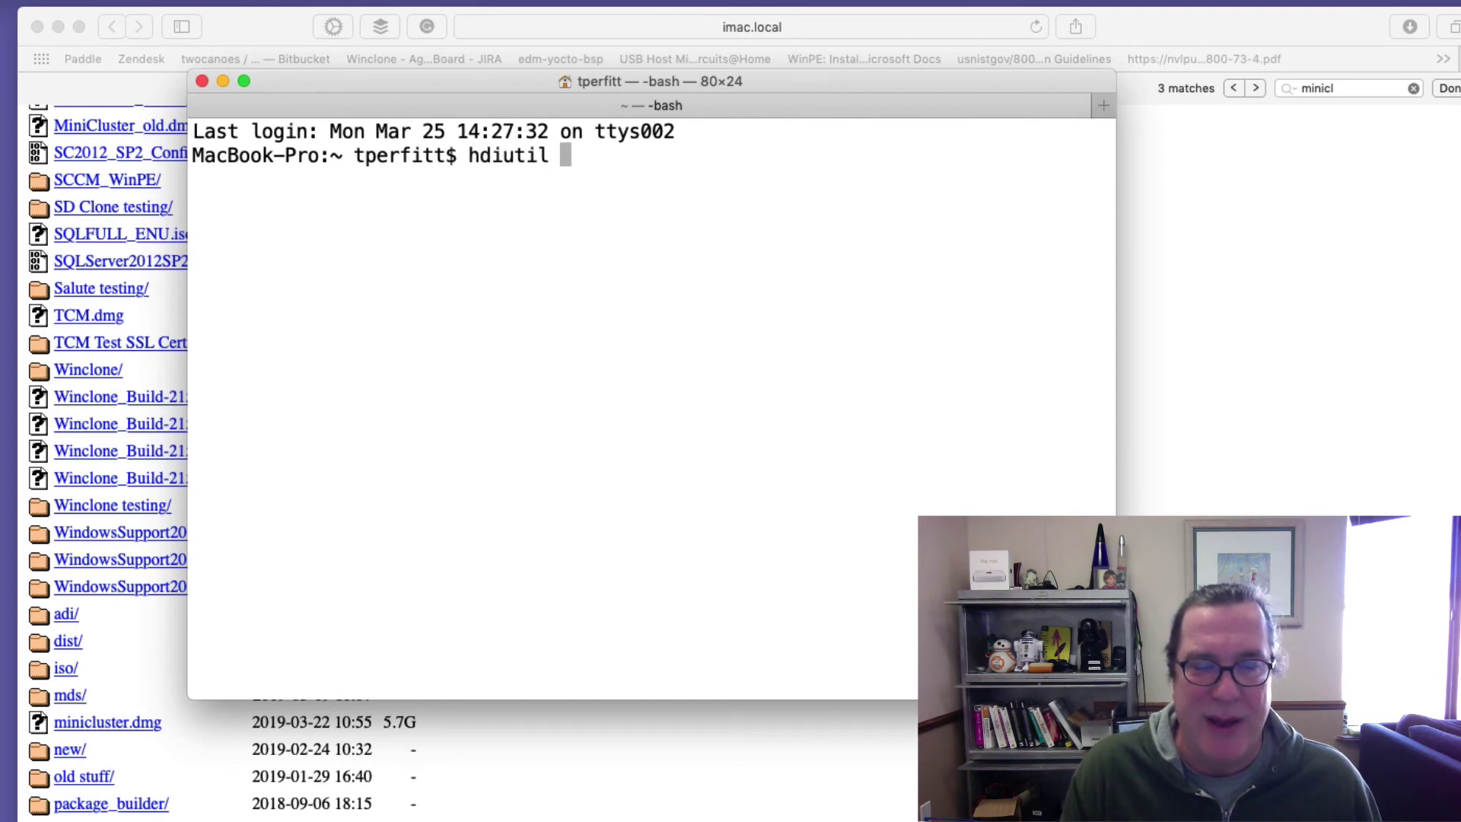
pyautogui.write('mount')
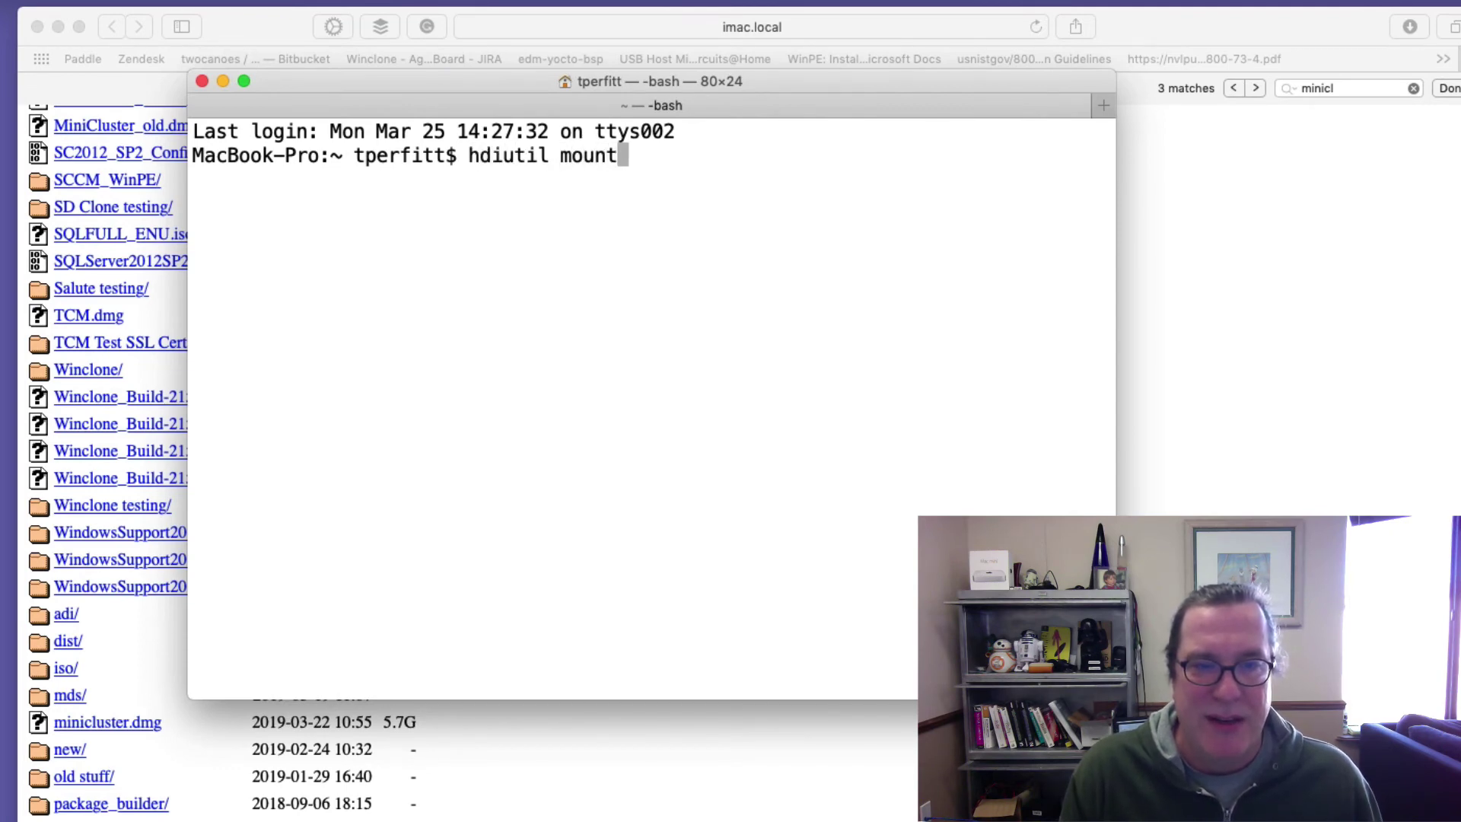
pyautogui.press('super+Tab')
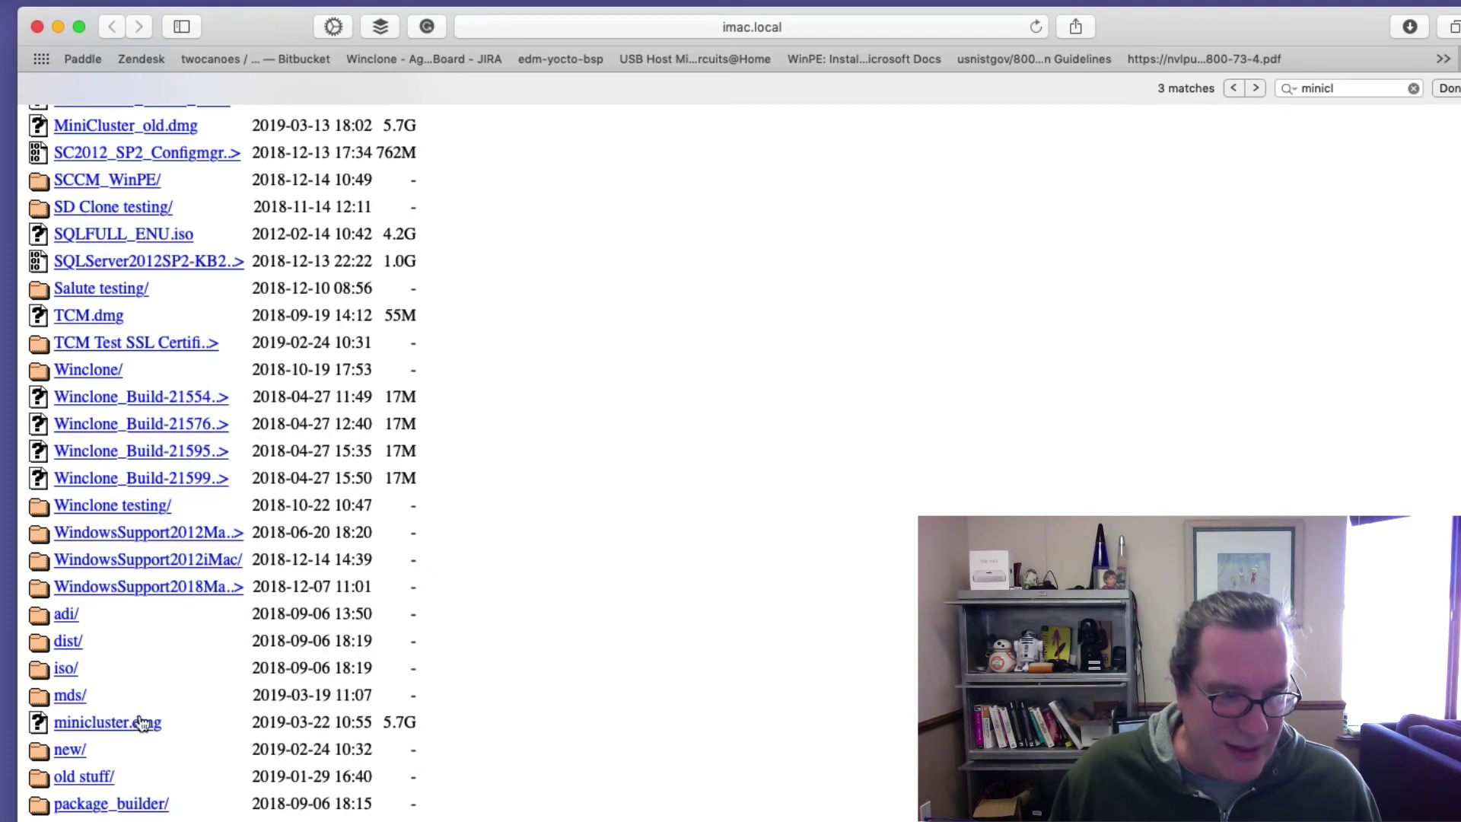
pyautogui.rightClick(131, 722)
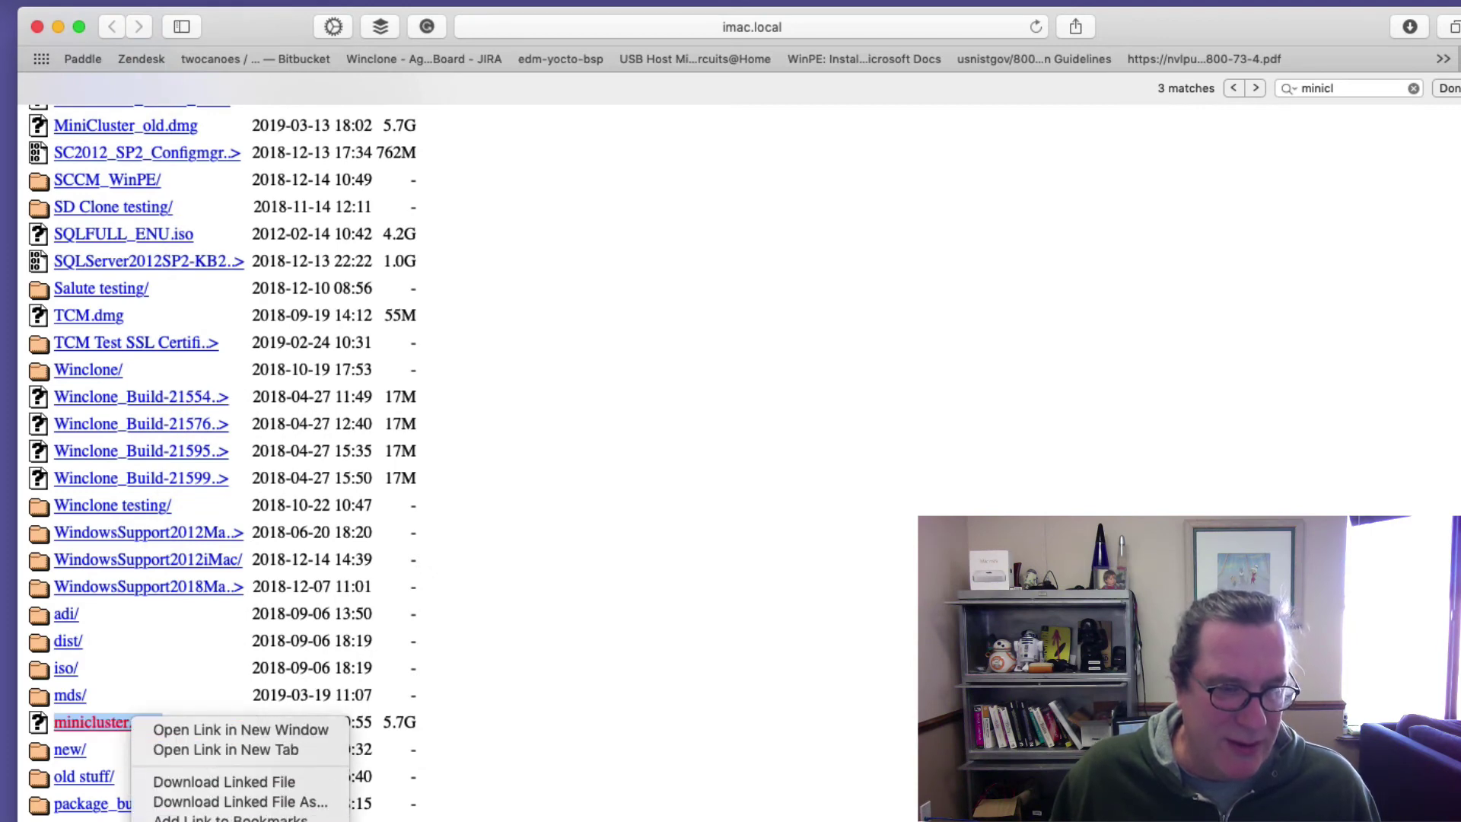
pyautogui.press('super+Tab')
pyautogui.write('http://imac.local/minicluster.dmg')
pyautogui.press('Return')
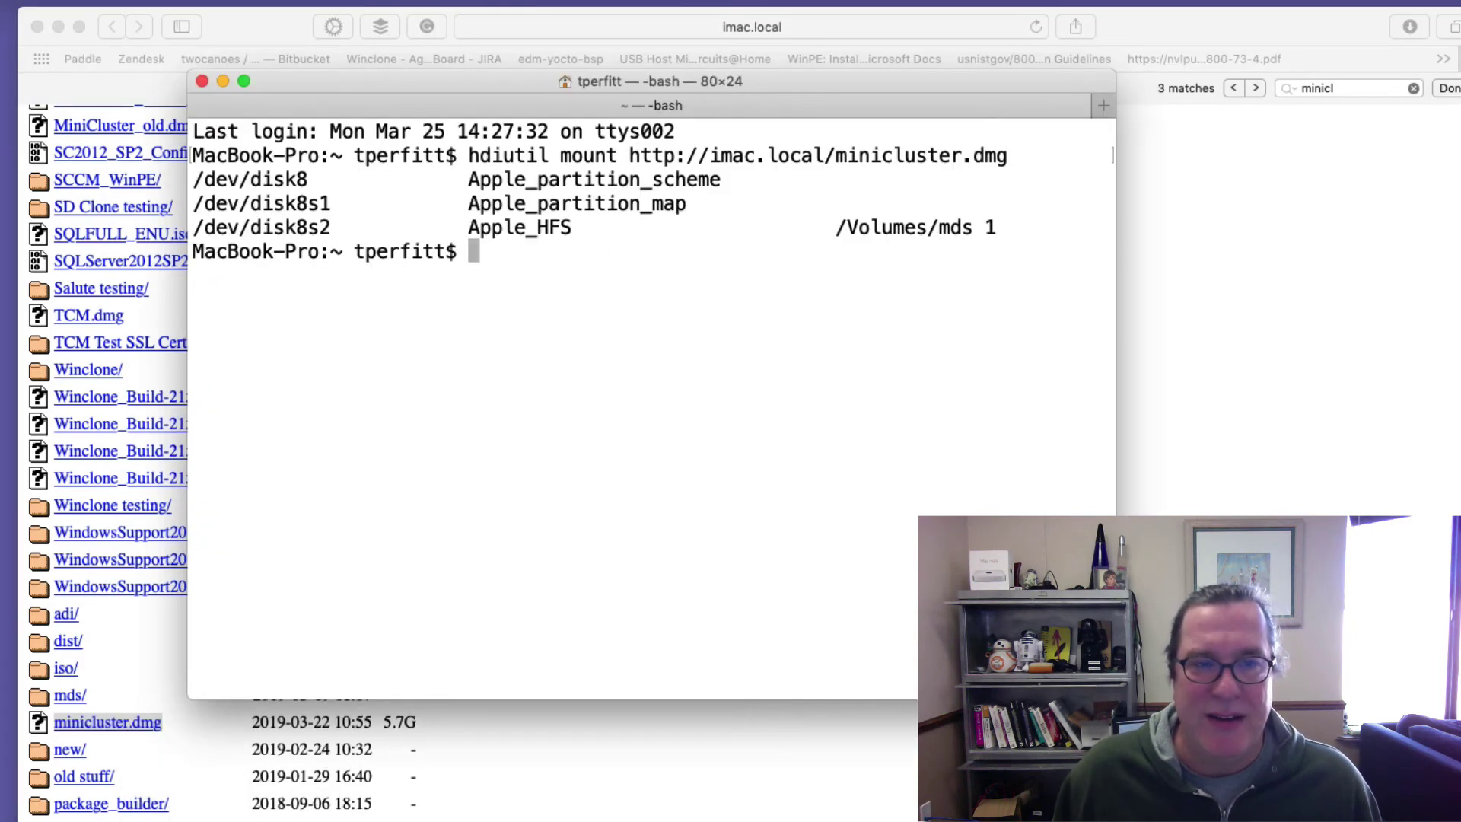
pyautogui.moveTo(983, 227); pyautogui.dragTo(846, 227)
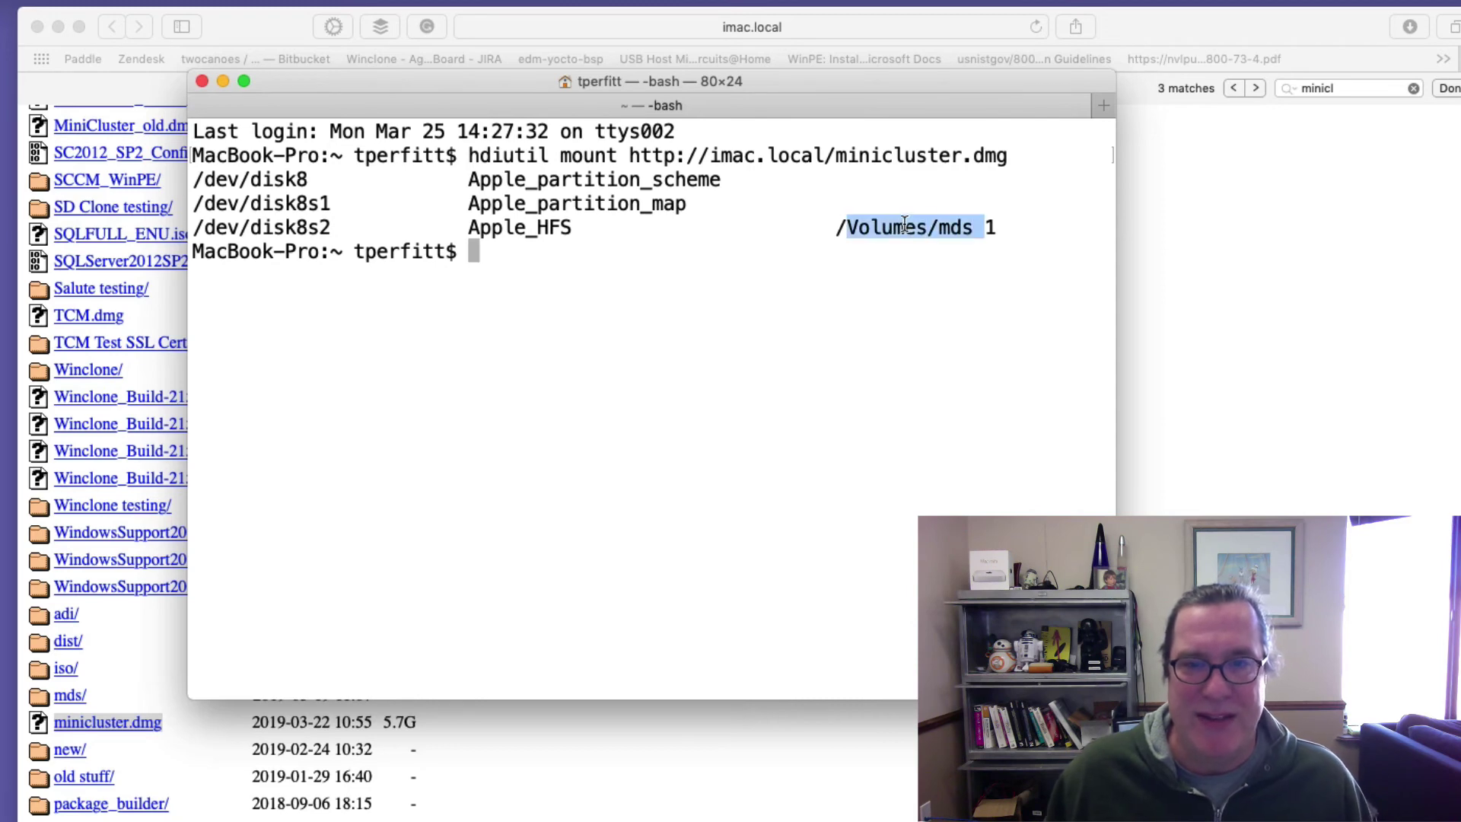
pyautogui.click(835, 316)
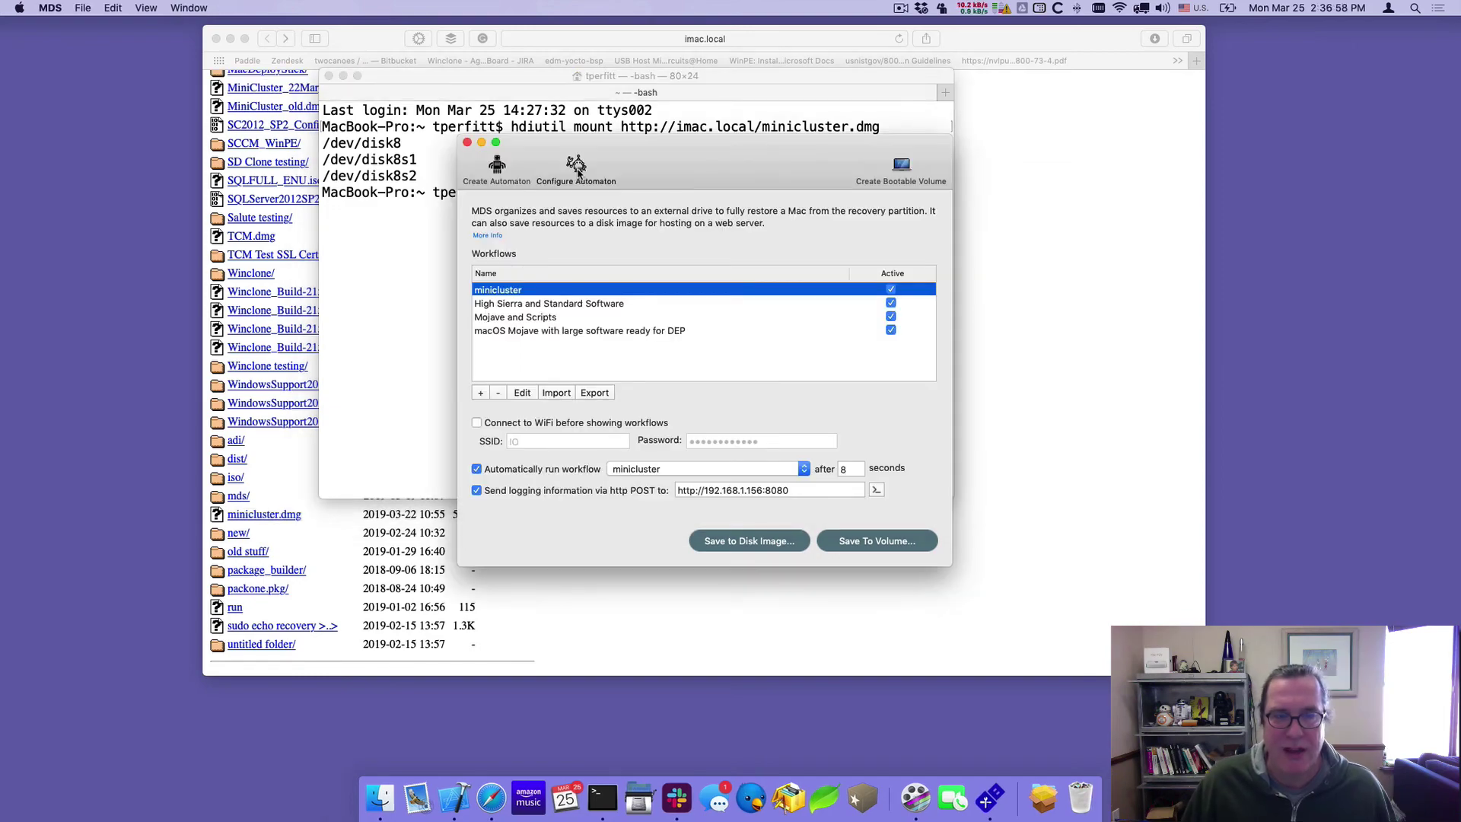
pyautogui.click(577, 173)
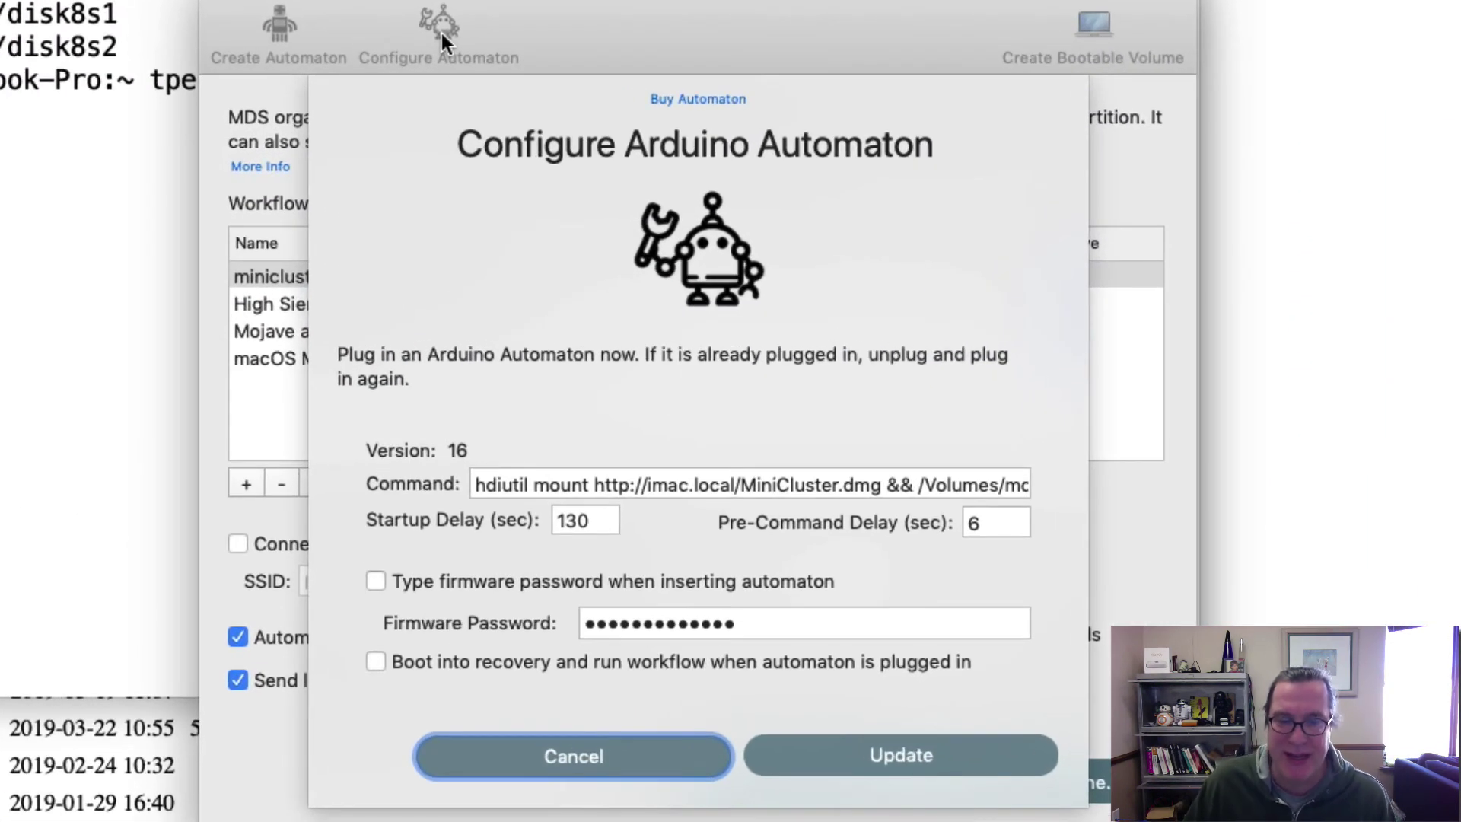
pyautogui.click(507, 483)
pyautogui.doubleClick(505, 485)
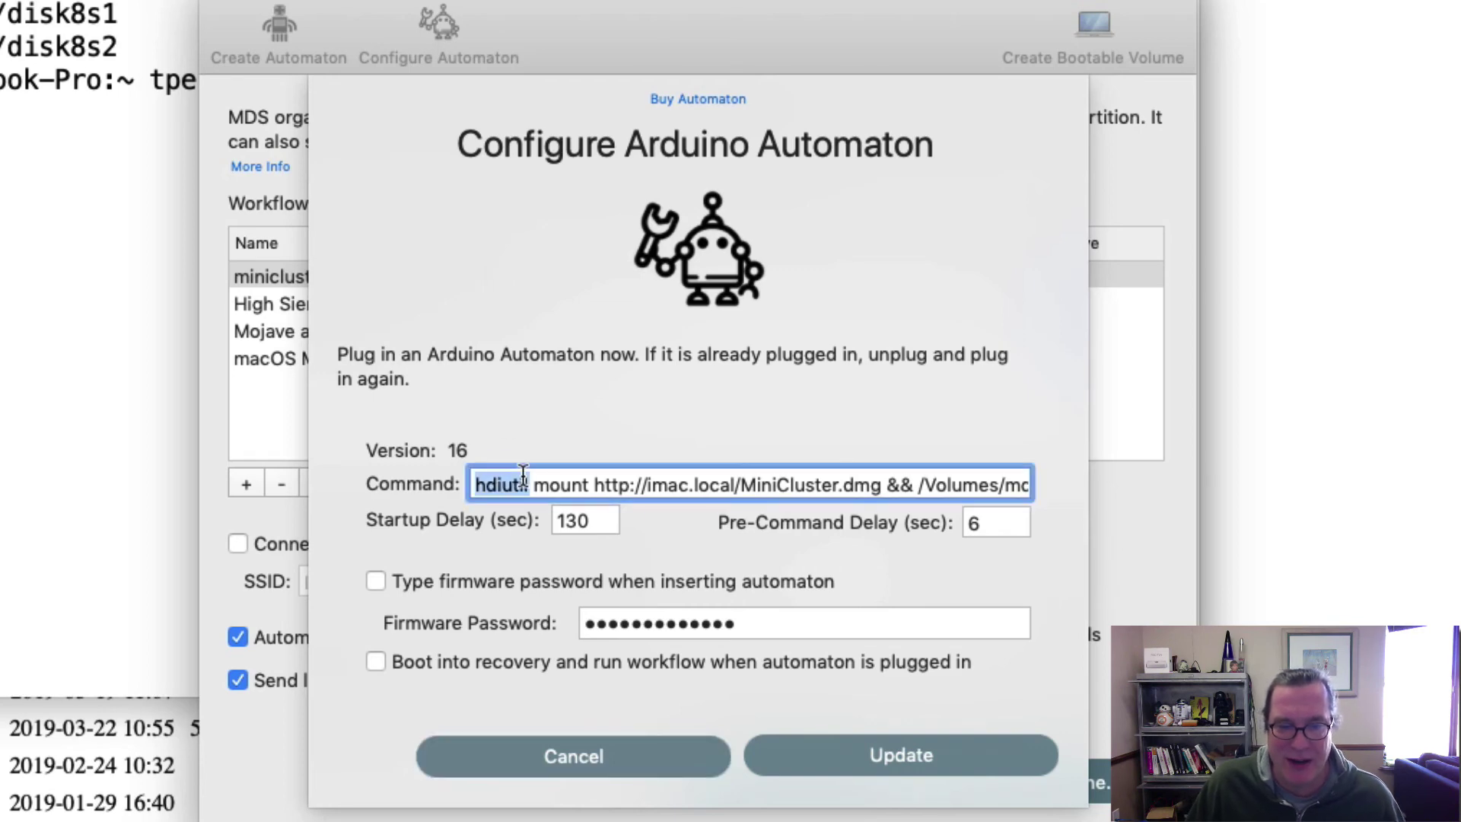
pyautogui.click(502, 485)
pyautogui.doubleClick(503, 485)
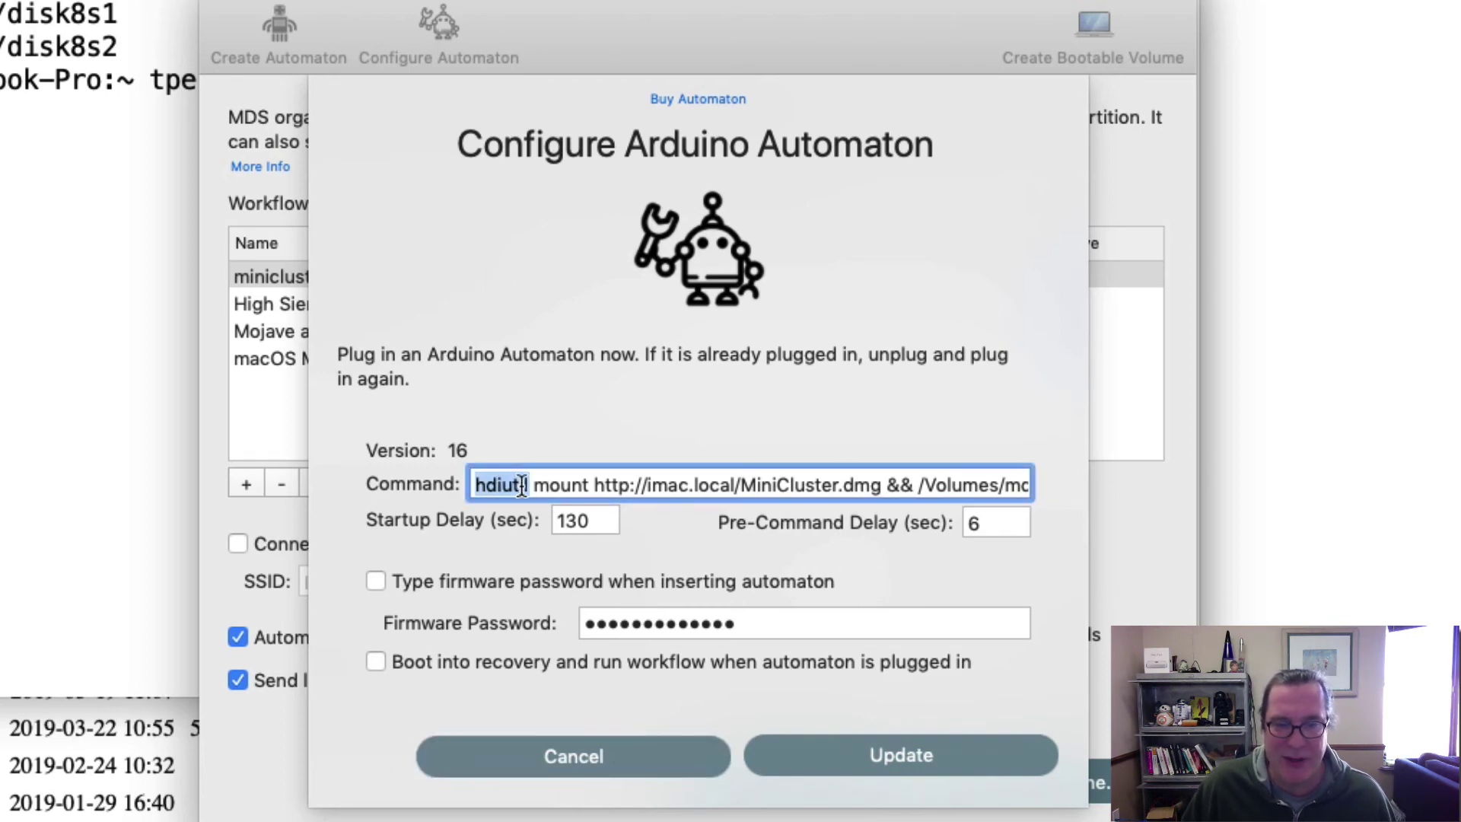
pyautogui.keyDown('shift'); pyautogui.click(555, 485); pyautogui.keyUp('shift')
pyautogui.click(595, 485)
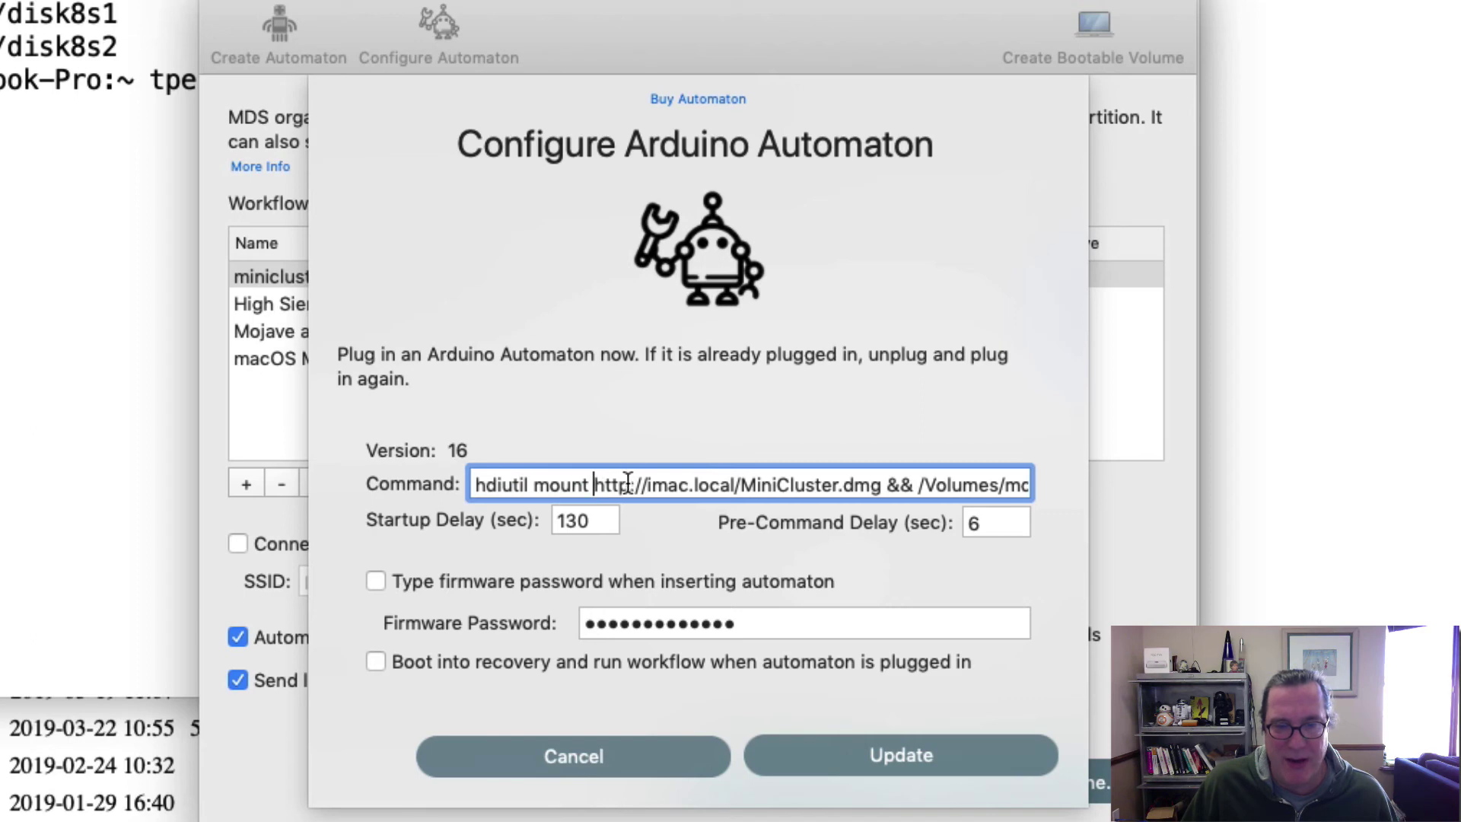
pyautogui.moveTo(628, 484)
pyautogui.mouseDown()
pyautogui.moveTo(873, 485)
pyautogui.moveTo(645, 485)
pyautogui.mouseUp()
pyautogui.moveTo(920, 484); pyautogui.dragTo(1065, 496)
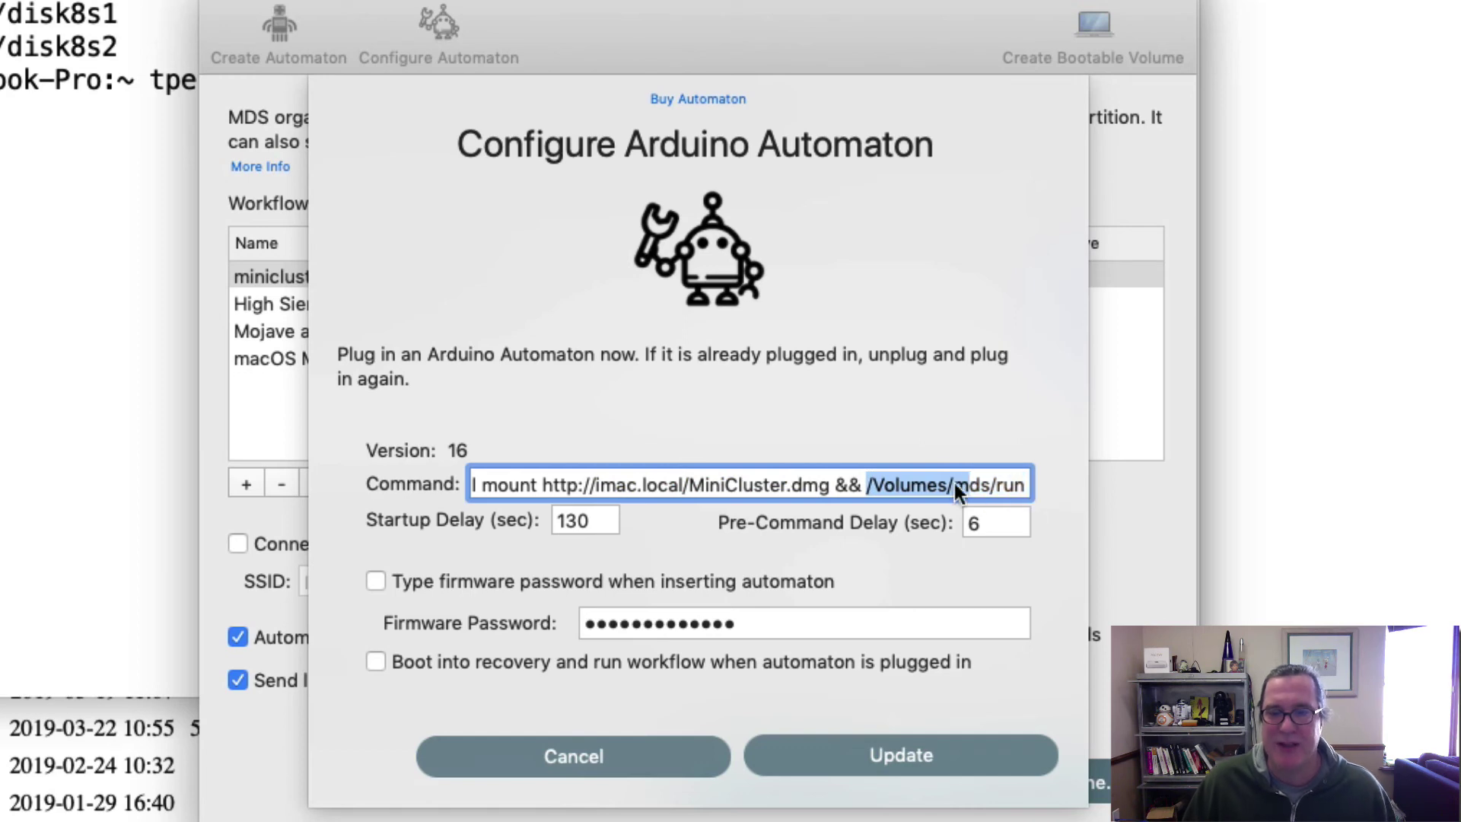
pyautogui.moveTo(972, 484); pyautogui.dragTo(1001, 485)
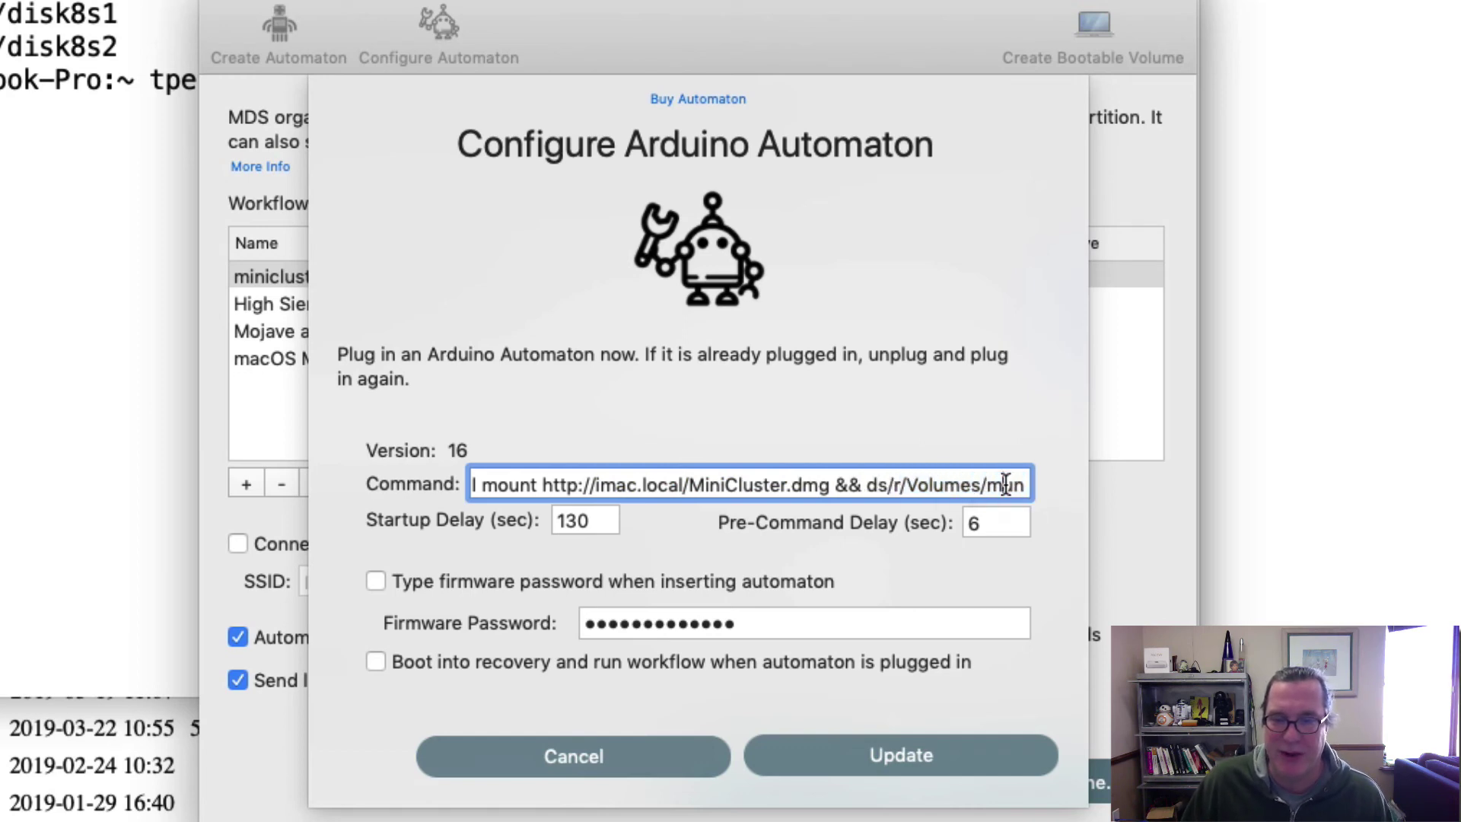
pyautogui.press('super+z')
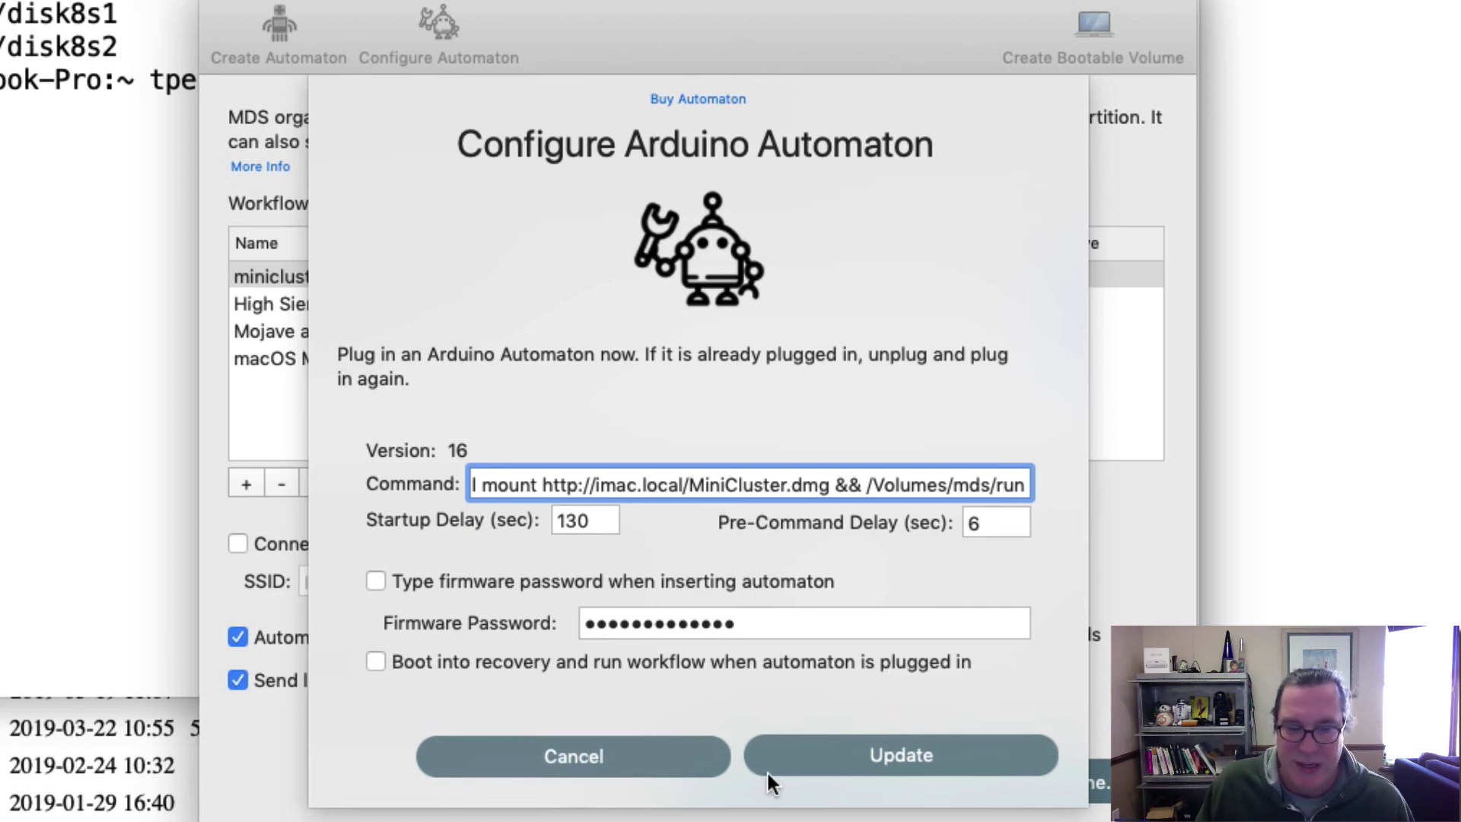
pyautogui.click(607, 755)
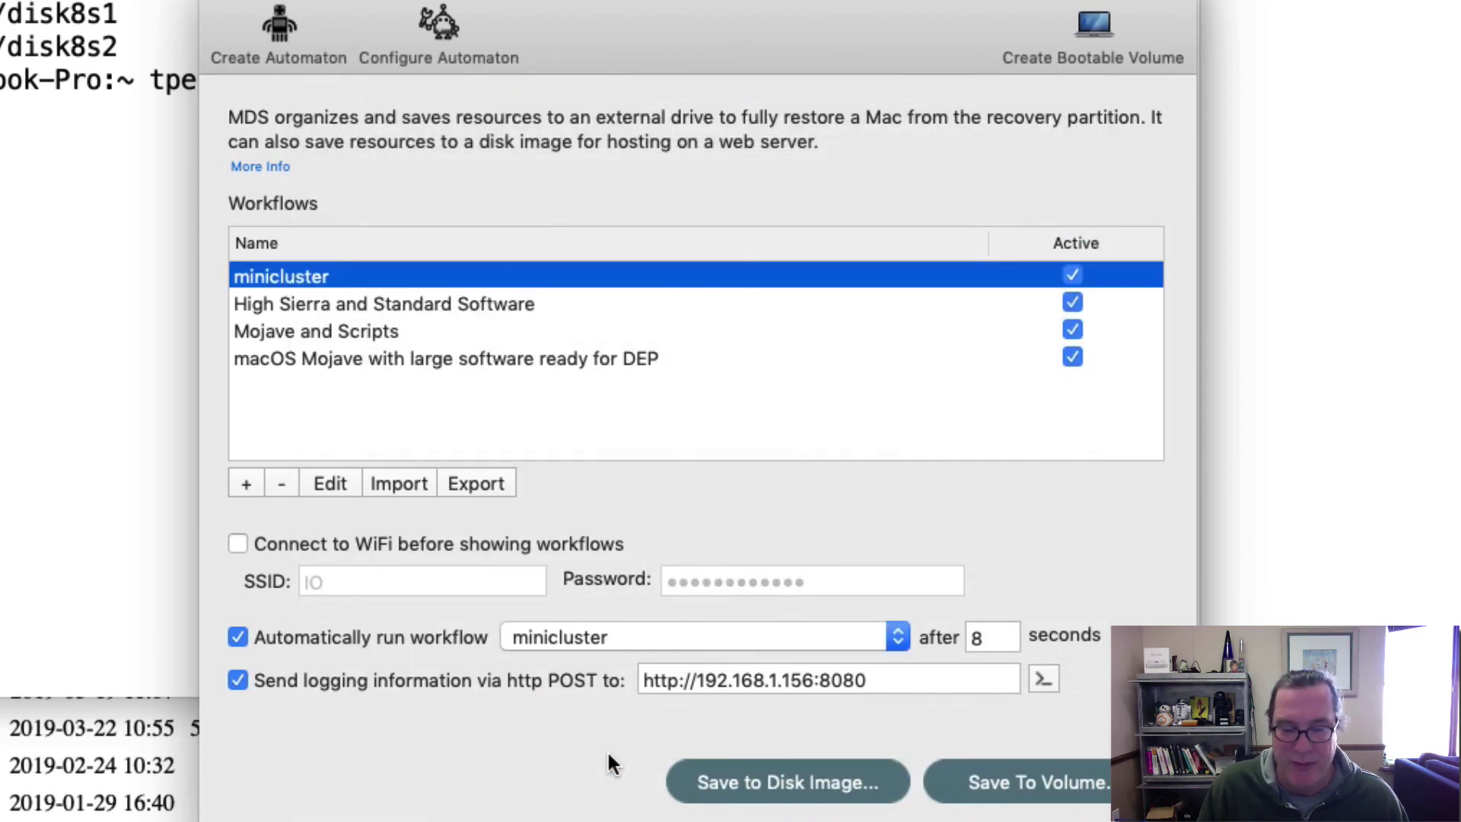